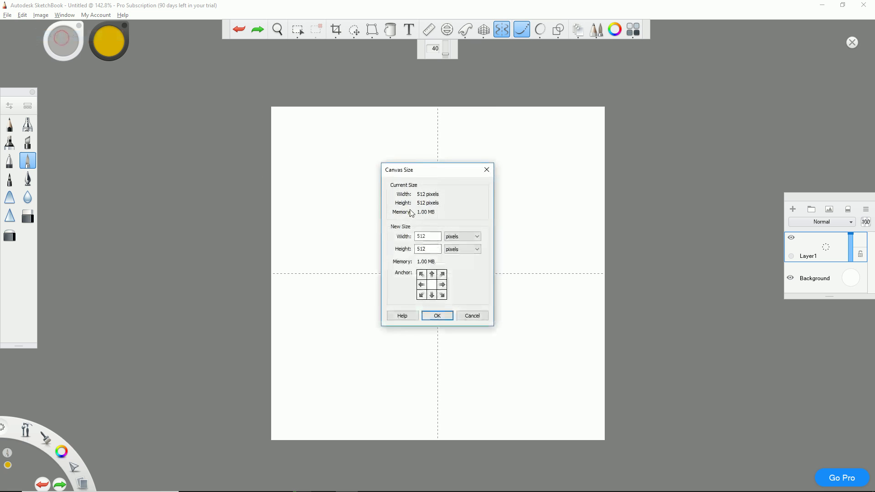
# Step: Close the canvas size settings without changing them
pyautogui.click(472, 316)
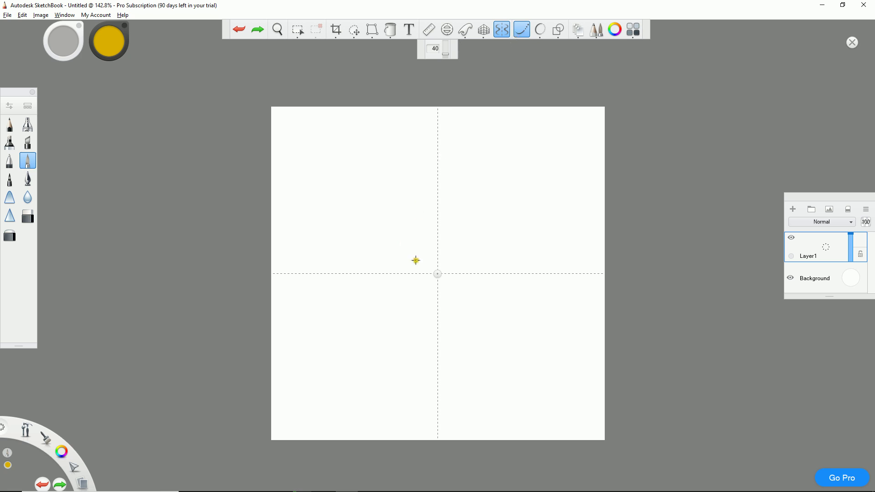
pyautogui.moveTo(429, 243)
pyautogui.mouseDown()
pyautogui.moveTo(444, 136)
pyautogui.moveTo(443, 157)
pyautogui.mouseUp()
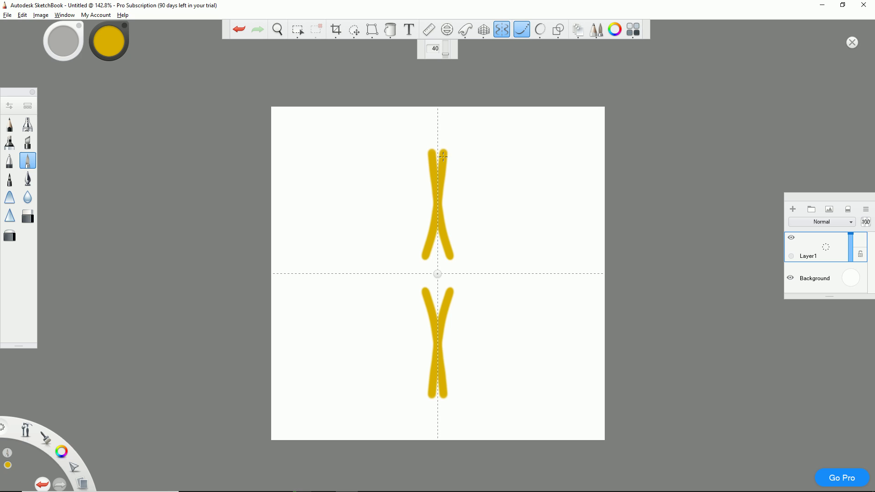
pyautogui.moveTo(436, 152)
pyautogui.mouseDown()
pyautogui.moveTo(410, 188)
pyautogui.moveTo(393, 237)
pyautogui.mouseUp()
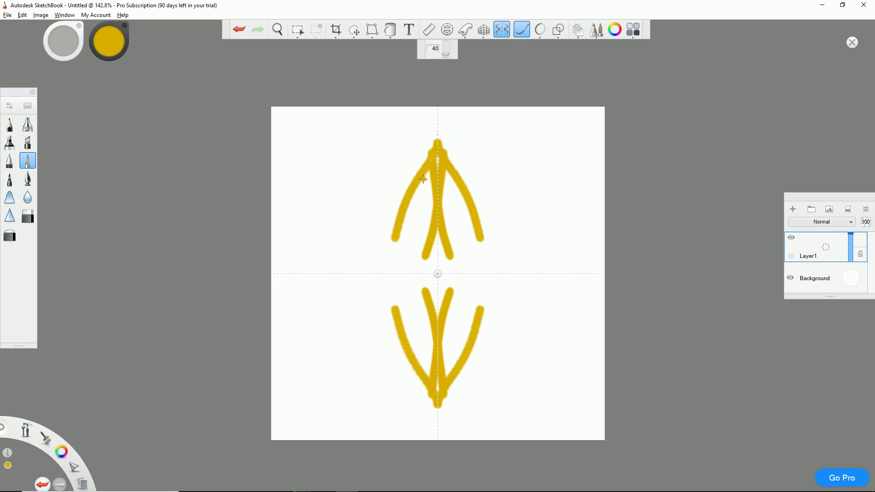
pyautogui.moveTo(414, 178); pyautogui.dragTo(403, 161)
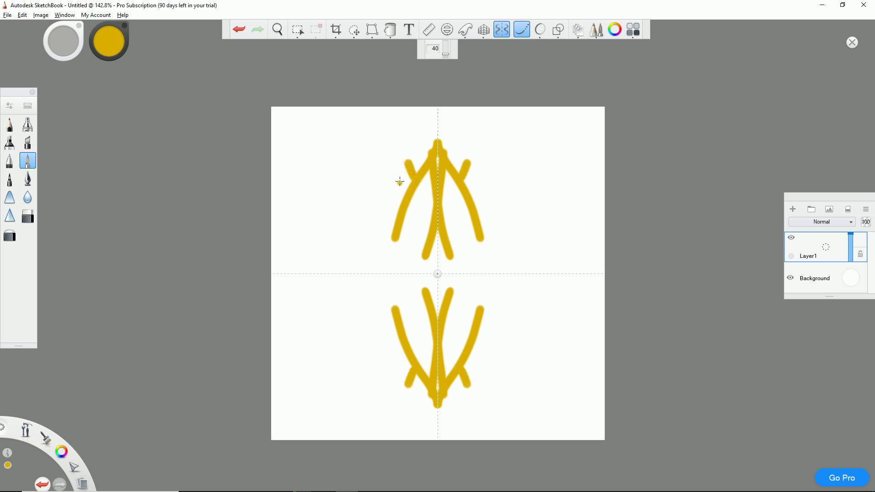
pyautogui.hotkey('ctrl', 'z')
pyautogui.hotkey('ctrl', 'z')
pyautogui.hotkey('ctrl', 'z')
# Step: Draw a mirrored ring of pointed golden petal outlines and a thick black circle around the centre of the canvas
pyautogui.moveTo(437, 146); pyautogui.dragTo(414, 225)
pyautogui.moveTo(427, 175)
pyautogui.mouseDown()
pyautogui.moveTo(408, 141)
pyautogui.moveTo(402, 223)
pyautogui.moveTo(387, 170)
pyautogui.moveTo(358, 152)
pyautogui.moveTo(388, 221)
pyautogui.moveTo(342, 183)
pyautogui.moveTo(365, 214)
pyautogui.moveTo(322, 217)
pyautogui.moveTo(392, 258)
pyautogui.moveTo(371, 248)
pyautogui.moveTo(306, 264)
pyautogui.moveTo(401, 274)
pyautogui.moveTo(306, 281)
pyautogui.mouseUp()
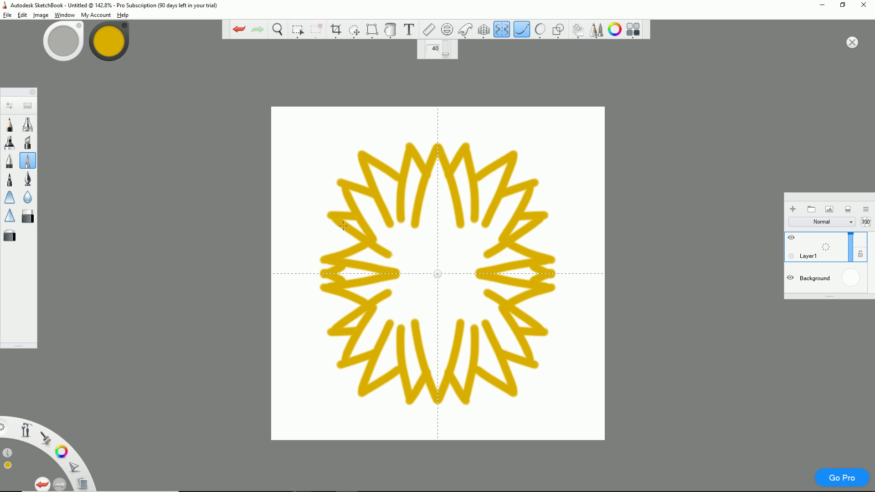
pyautogui.moveTo(107, 47); pyautogui.dragTo(131, 160)
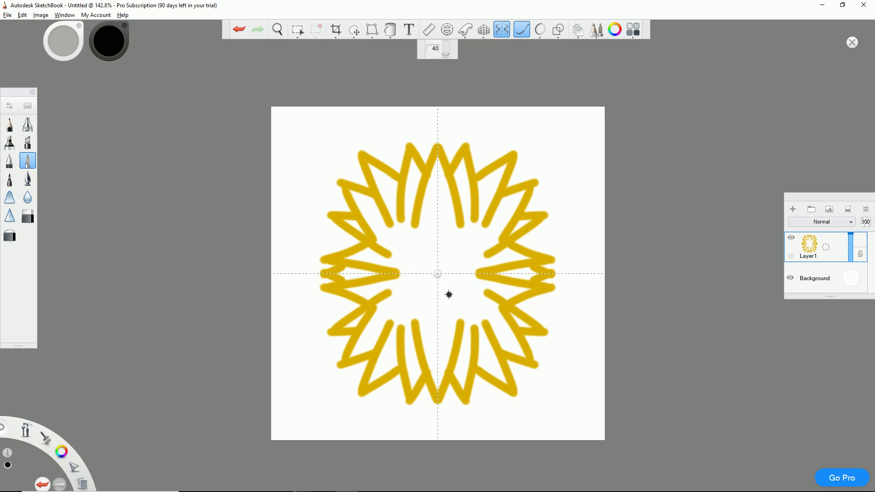
pyautogui.moveTo(447, 303)
pyautogui.mouseDown()
pyautogui.moveTo(415, 306)
pyautogui.moveTo(400, 284)
pyautogui.moveTo(402, 254)
pyautogui.moveTo(446, 235)
pyautogui.moveTo(472, 247)
pyautogui.mouseUp()
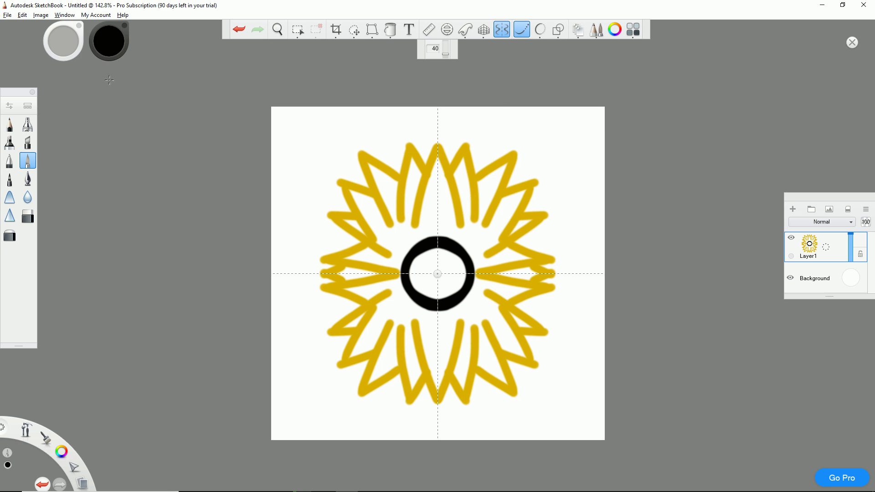
# Step: Flood-fill all the petals of the flower with a lighter, brighter yellow
pyautogui.click(390, 31)
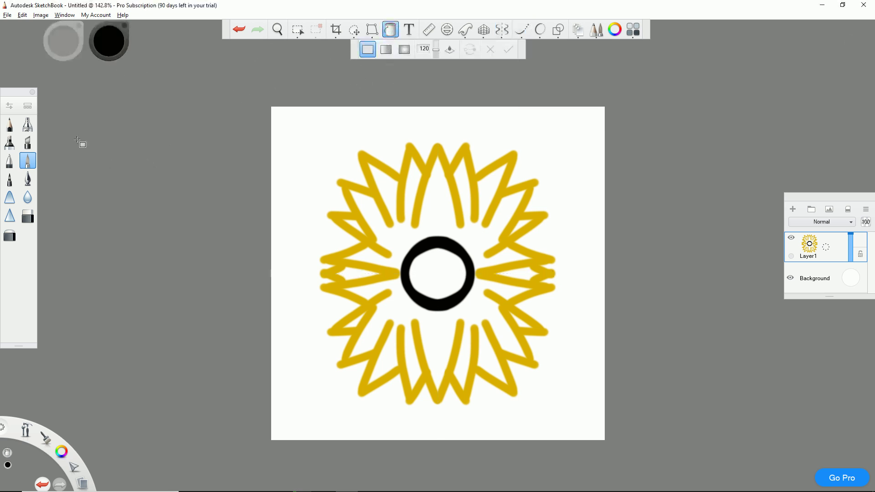
pyautogui.click(112, 41)
pyautogui.click(117, 42)
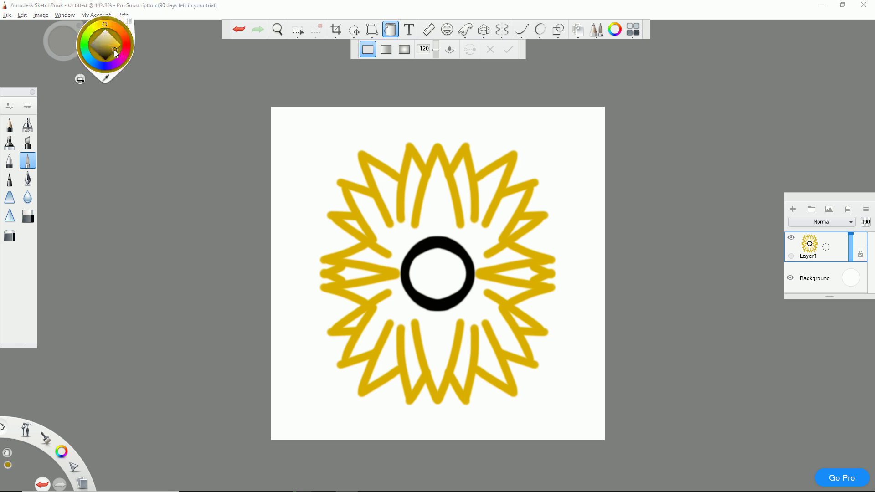
pyautogui.click(438, 227)
pyautogui.click(351, 271)
pyautogui.click(520, 277)
pyautogui.click(521, 226)
pyautogui.click(498, 219)
pyautogui.hotkey('ctrl', 'z')
pyautogui.click(352, 321)
pyautogui.click(521, 322)
pyautogui.hotkey('ctrl', 'z')
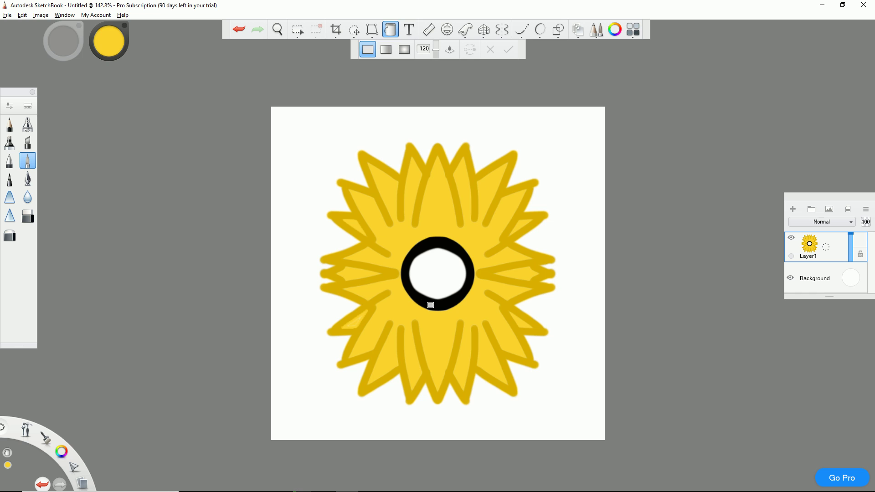
# Step: Flood-fill the inside of the black centre circle with a dark magenta
pyautogui.keyDown('alt'); pyautogui.click(429, 248); pyautogui.keyUp('alt')
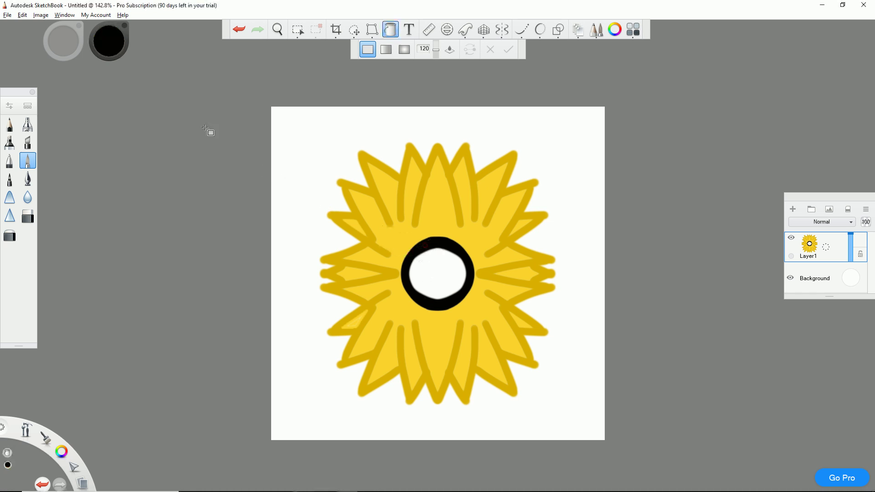
pyautogui.click(111, 42)
pyautogui.moveTo(111, 43); pyautogui.dragTo(111, 56)
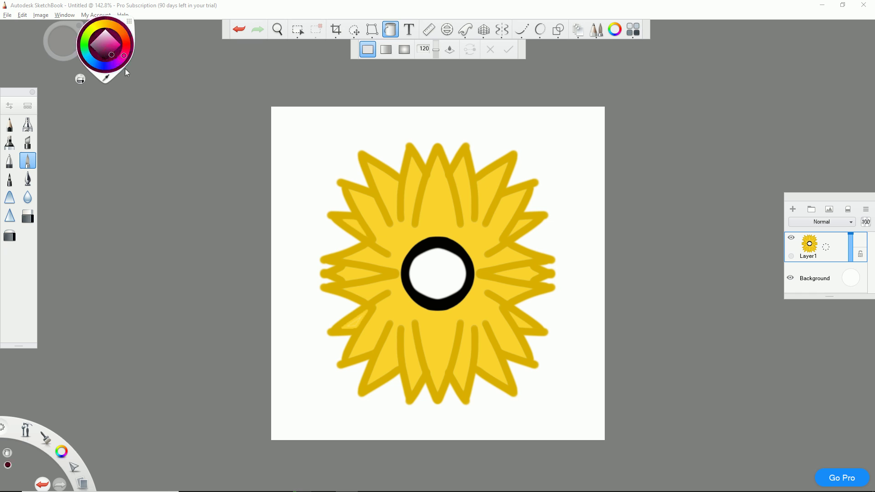
pyautogui.click(430, 267)
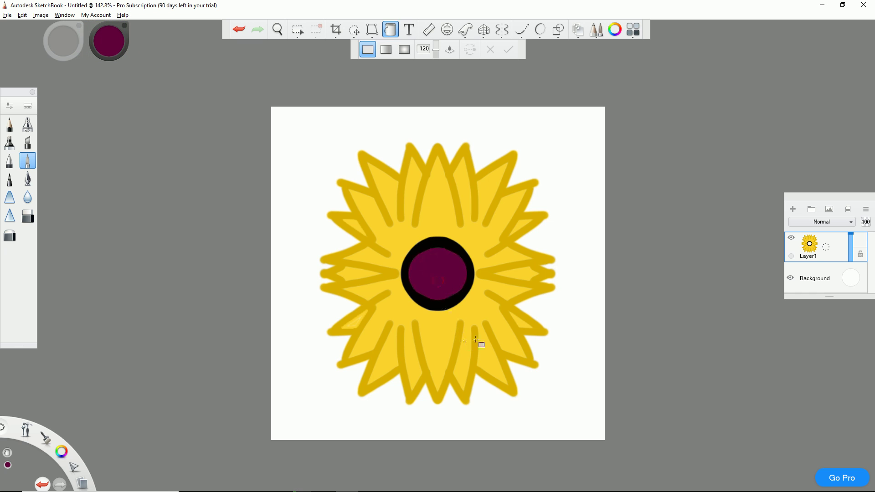
# Step: Stretch the flower layer slightly wider horizontally and hide the Background layer
pyautogui.click(354, 30)
pyautogui.click(457, 53)
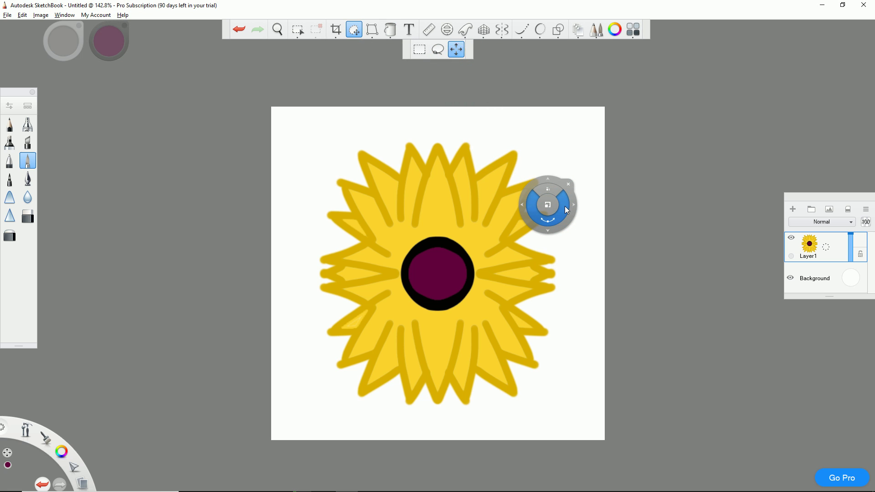
pyautogui.moveTo(550, 192); pyautogui.dragTo(559, 187)
pyautogui.click(579, 184)
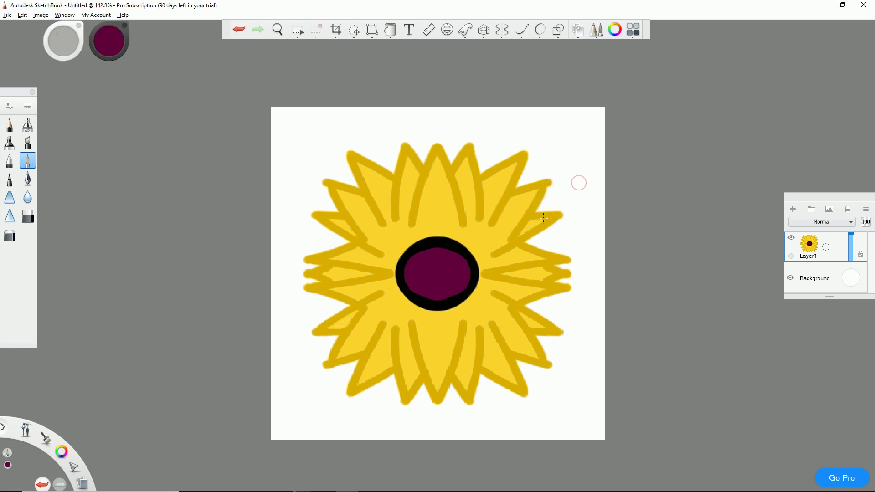
pyautogui.click(791, 277)
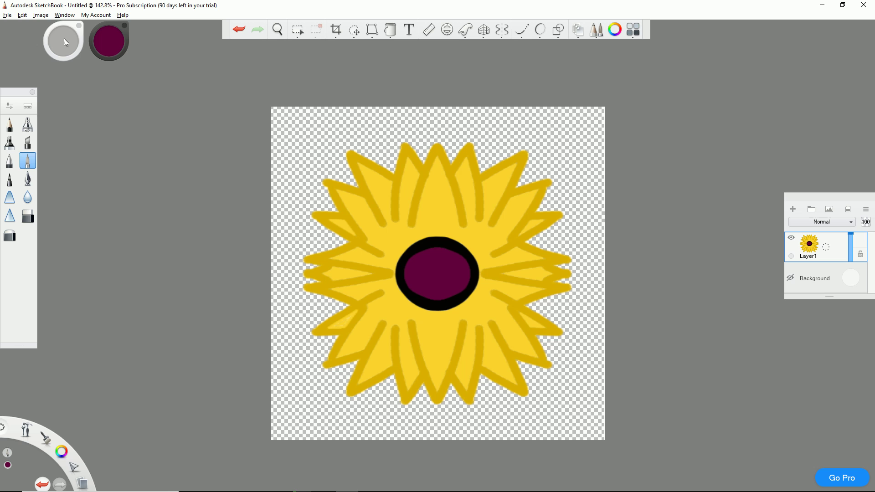
# Step: Refill the flower's centre with a darker, almost black plum shade
pyautogui.moveTo(112, 45); pyautogui.dragTo(115, 77)
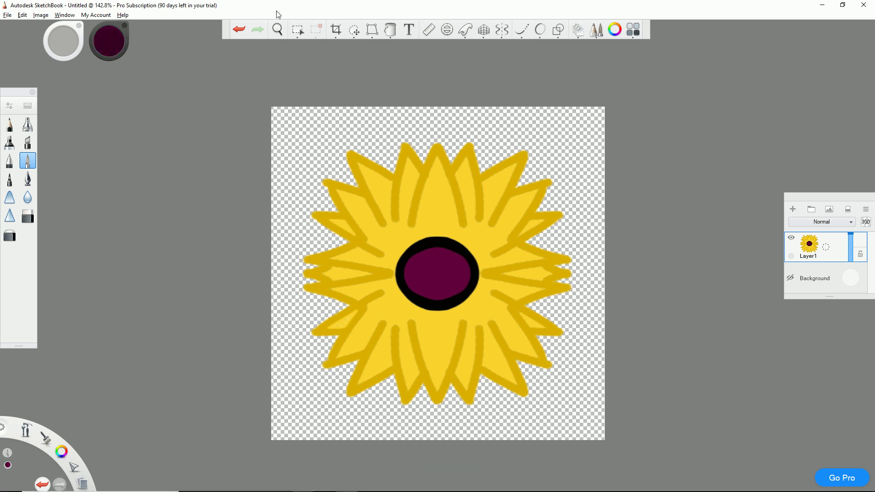
pyautogui.click(389, 35)
pyautogui.click(449, 258)
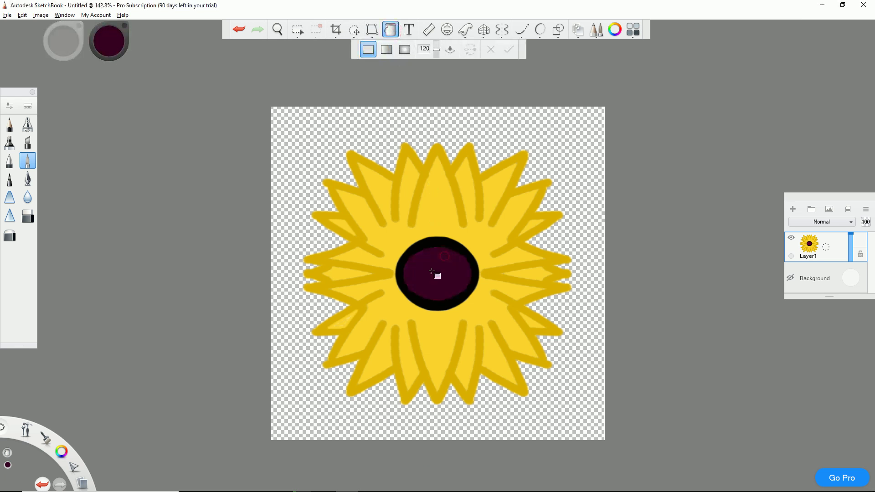
pyautogui.click(441, 269)
pyautogui.hotkey('ctrl', 'z')
# Step: Start saving the flower drawing with Save As
pyautogui.click(7, 15)
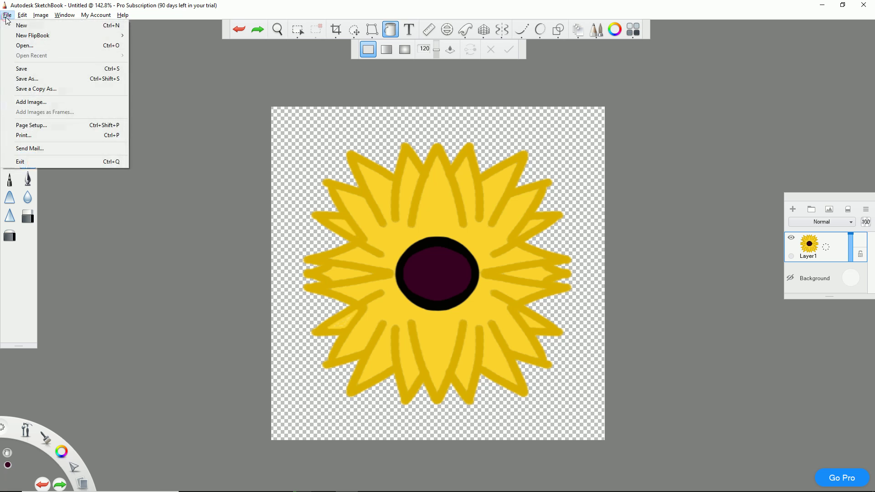
pyautogui.click(47, 80)
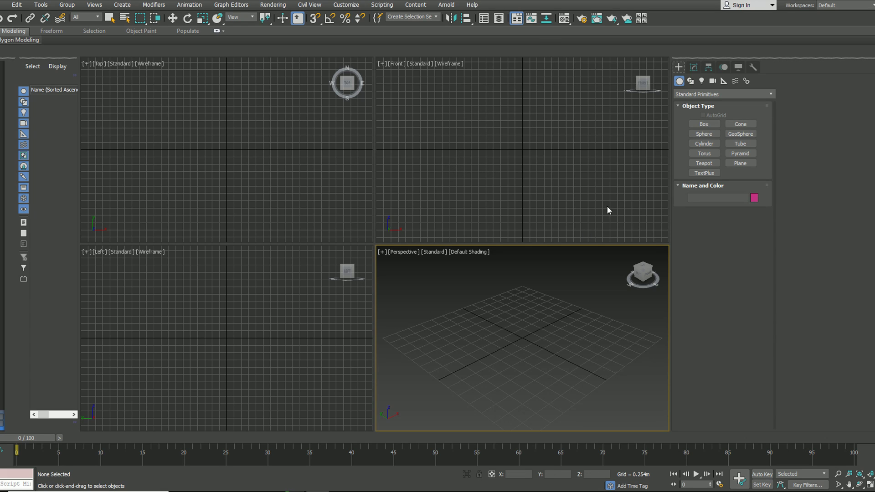
# Step: In 3ds Max, create a cylinder at the origin about 0.33 m in radius and 2.08 m tall, and maximize the Perspective view
pyautogui.click(704, 143)
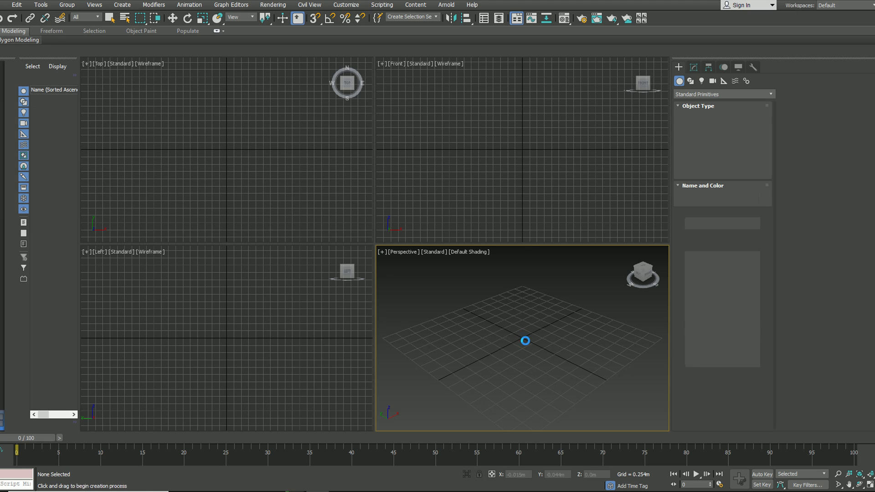
pyautogui.moveTo(523, 338); pyautogui.dragTo(505, 335)
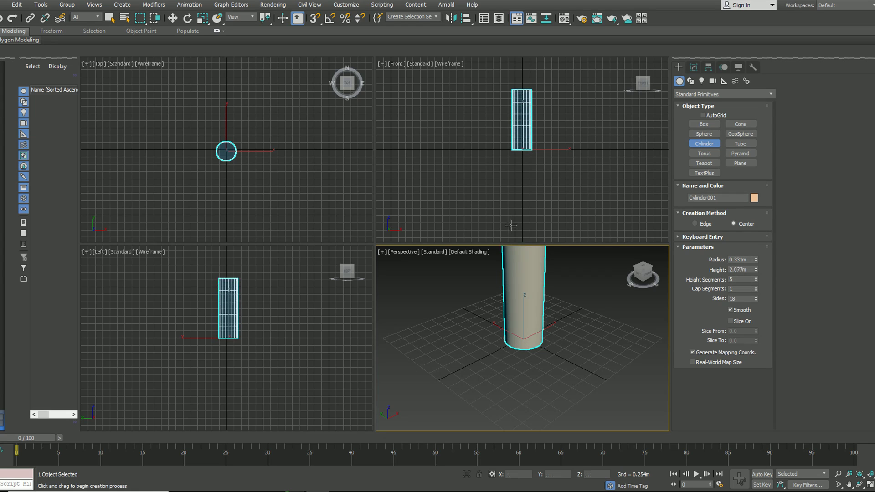
pyautogui.click(536, 279)
pyautogui.hotkey('alt', 'w')
pyautogui.moveTo(487, 223); pyautogui.dragTo(494, 292, button='middle')
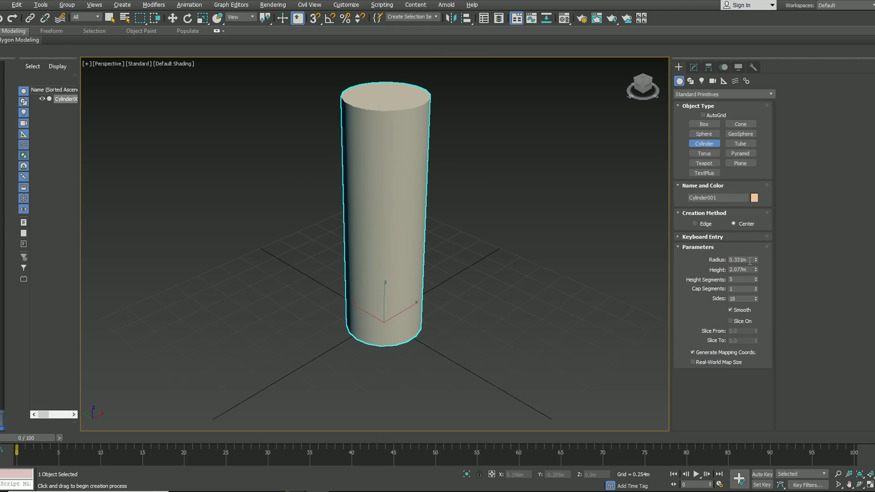
# Step: Reduce the cylinder to a 0.05 m radius and 1.142 m height, with edged faces displayed
pyautogui.moveTo(755, 260); pyautogui.dragTo(754, 293)
pyautogui.press('F4')
pyautogui.scroll(5, 408, 284)
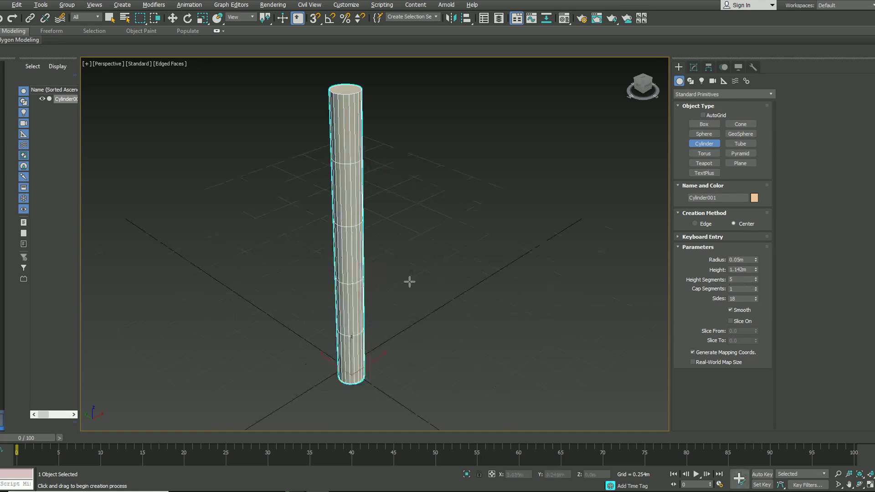
# Step: Set the cylinder's height segments to 9 and its sides to 3
pyautogui.click(747, 280)
pyautogui.write('9')
pyautogui.press('Return')
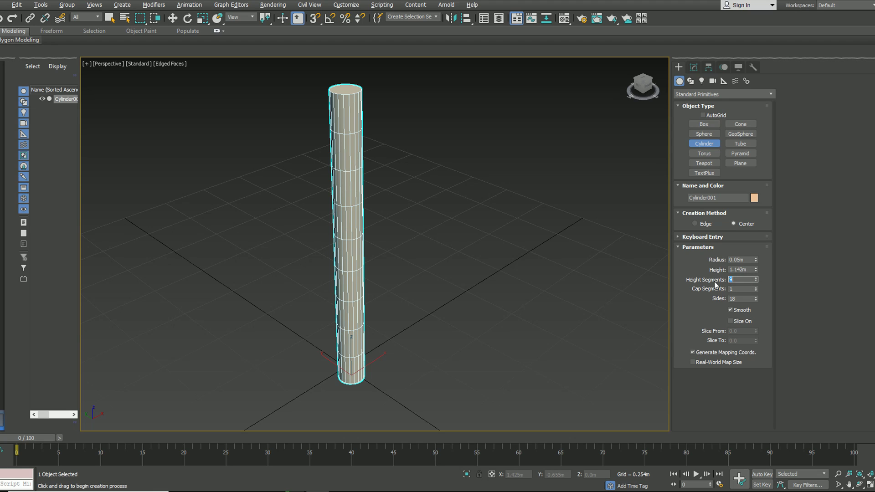
pyautogui.doubleClick(745, 299)
pyautogui.write('3')
pyautogui.press('Return')
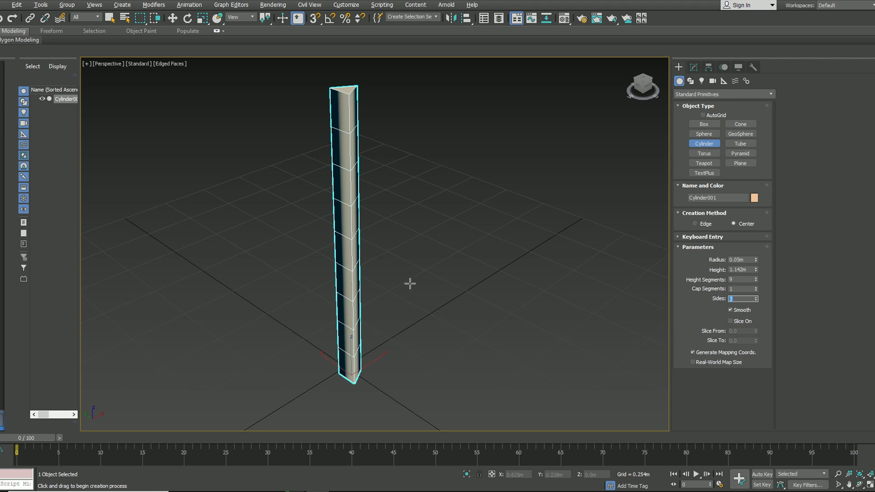
# Step: Finish creating the cylinder, deselect it, and display the polygon and vertex statistics in the viewport
pyautogui.rightClick(450, 202)
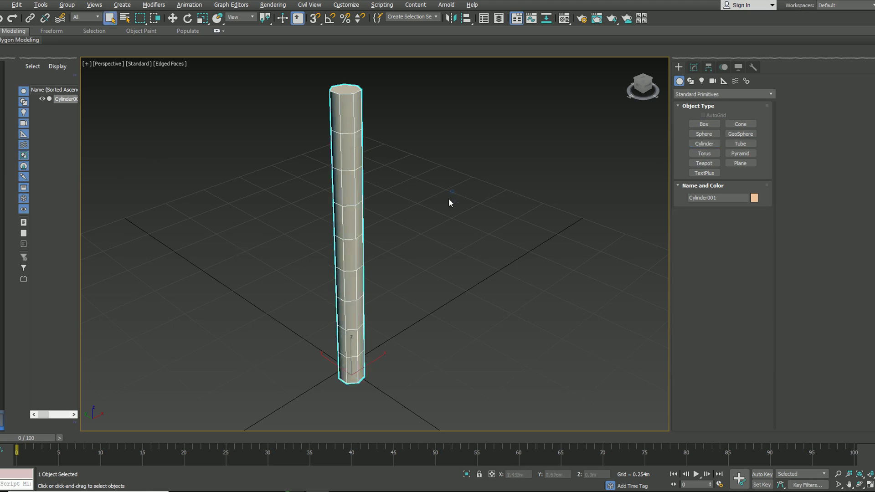
pyautogui.click(493, 197)
pyautogui.press('7')
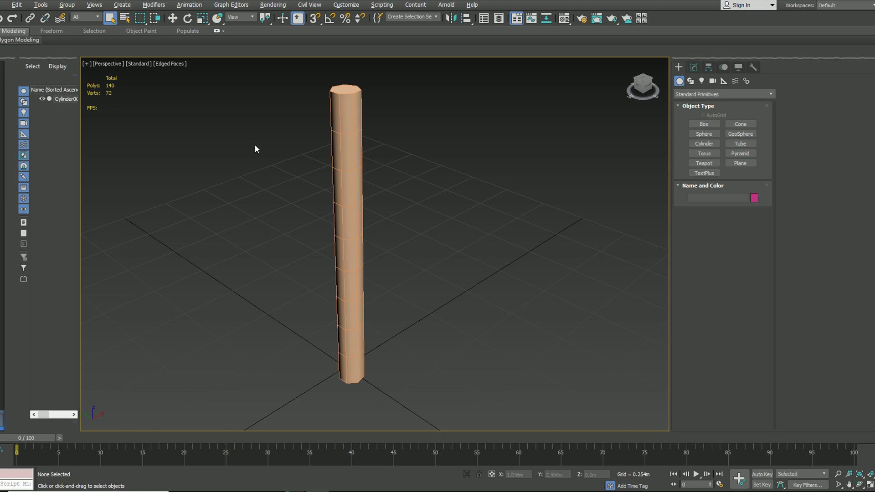
# Step: Reselect the cylinder and modify its parameters so that it has 3 sides
pyautogui.click(693, 68)
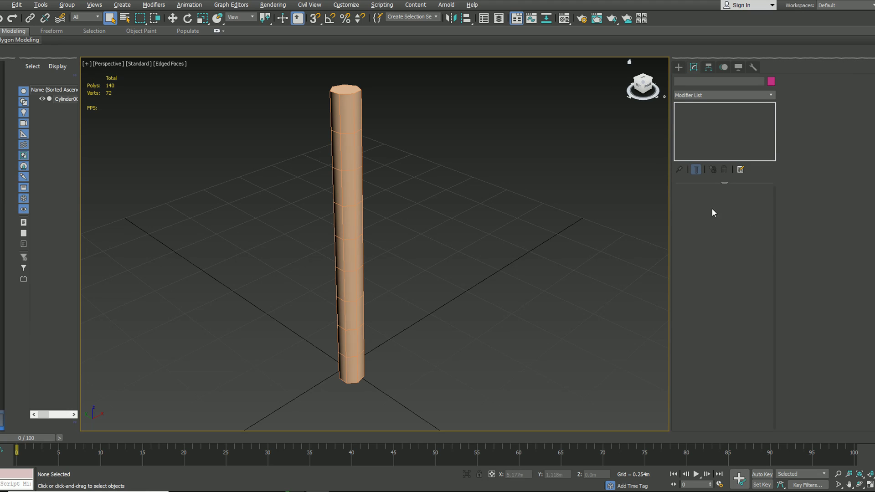
pyautogui.click(354, 181)
pyautogui.click(741, 243)
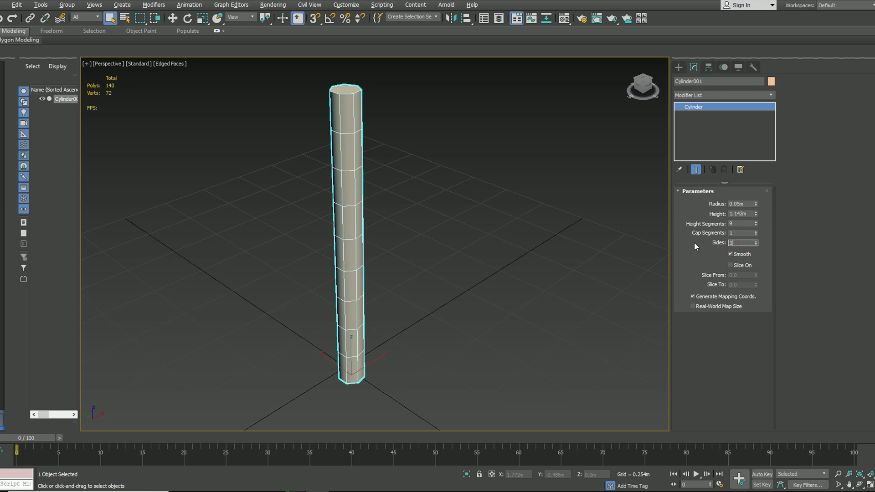
pyautogui.write('3')
pyautogui.press('Return')
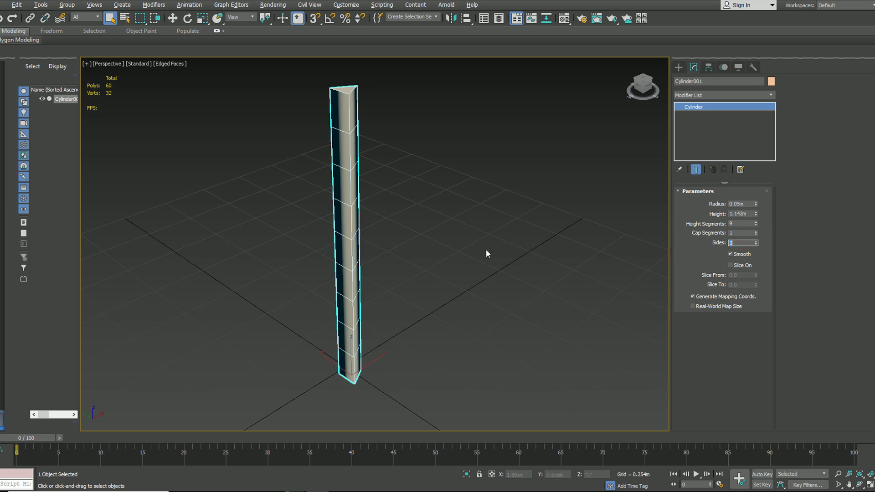
# Step: Add an Edit Poly modifier to the cylinder
pyautogui.rightClick(369, 187)
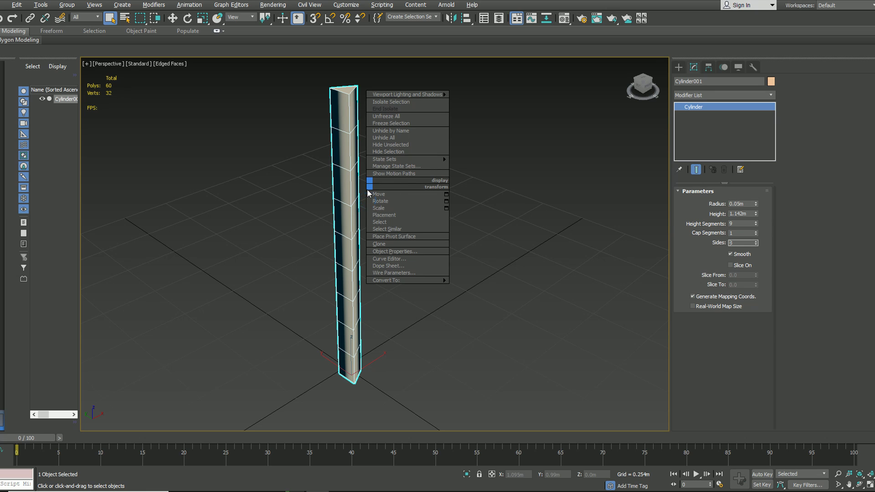
pyautogui.press('Escape')
pyautogui.keyDown('alt'); pyautogui.moveTo(370, 197); pyautogui.dragTo(388, 210, button='middle'); pyautogui.keyUp('alt')
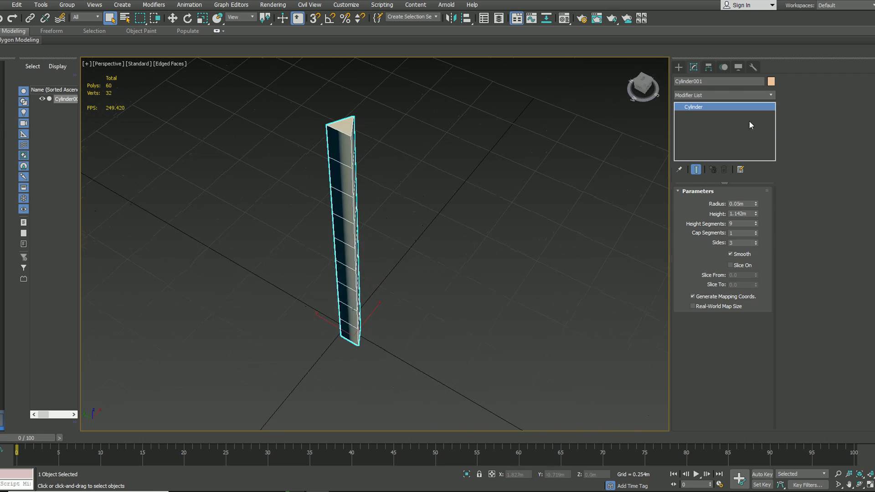
pyautogui.click(729, 95)
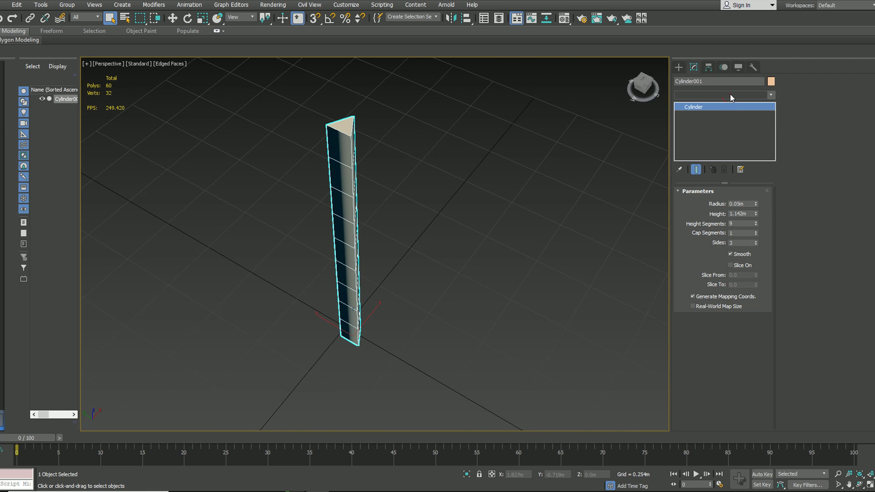
pyautogui.click(770, 95)
pyautogui.write('e')
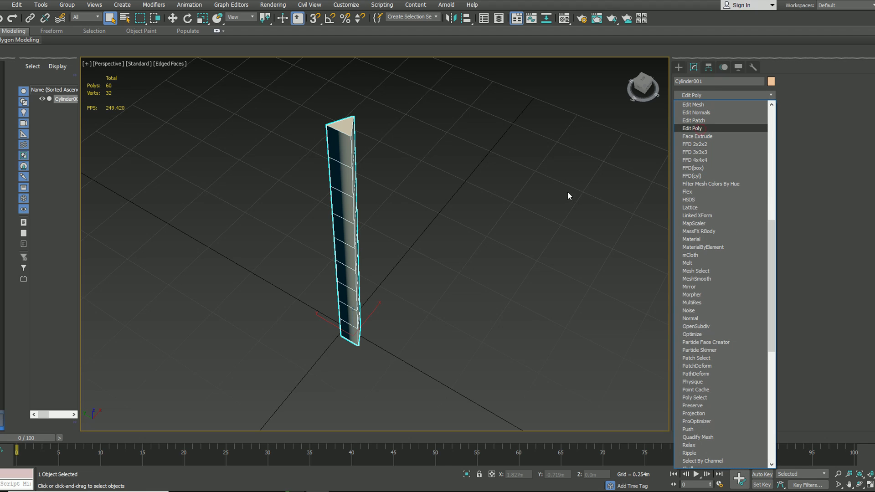
pyautogui.click(706, 127)
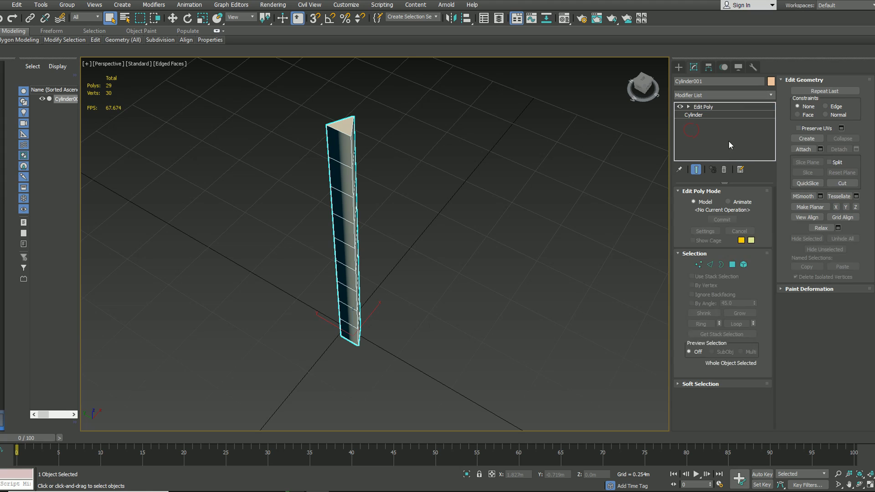
# Step: Set the base cylinder's sides to 5 beneath the Edit Poly modifier, and return to the Edit Poly level
pyautogui.click(699, 116)
pyautogui.click(746, 243)
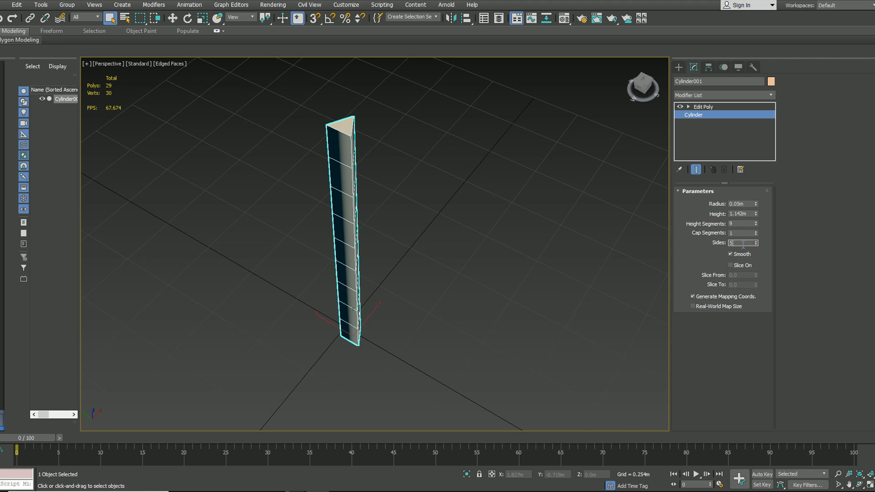
pyautogui.press('Return')
pyautogui.click(704, 107)
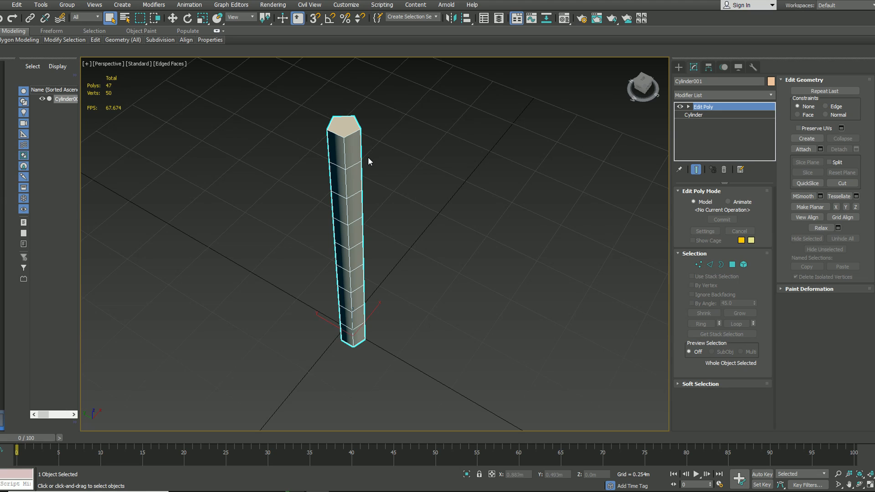
# Step: Select the polygon capping the top of the cylinder and enable soft selection for it
pyautogui.click(732, 264)
pyautogui.click(357, 130)
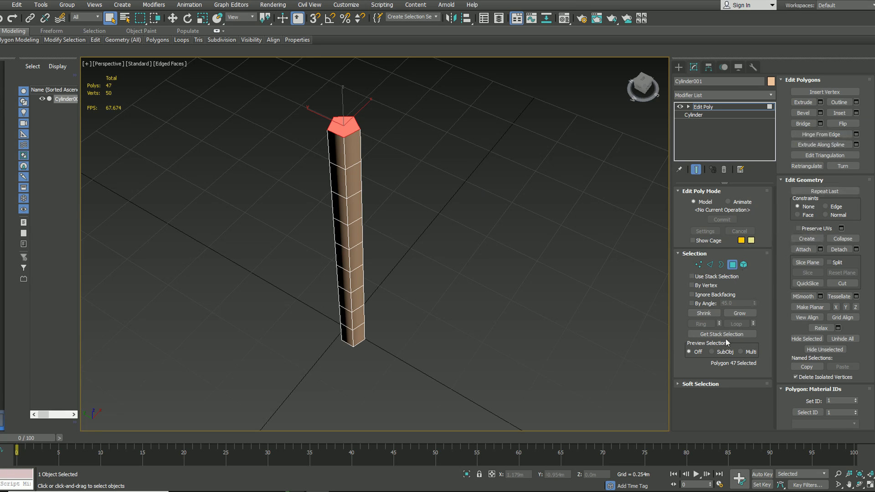
pyautogui.click(679, 386)
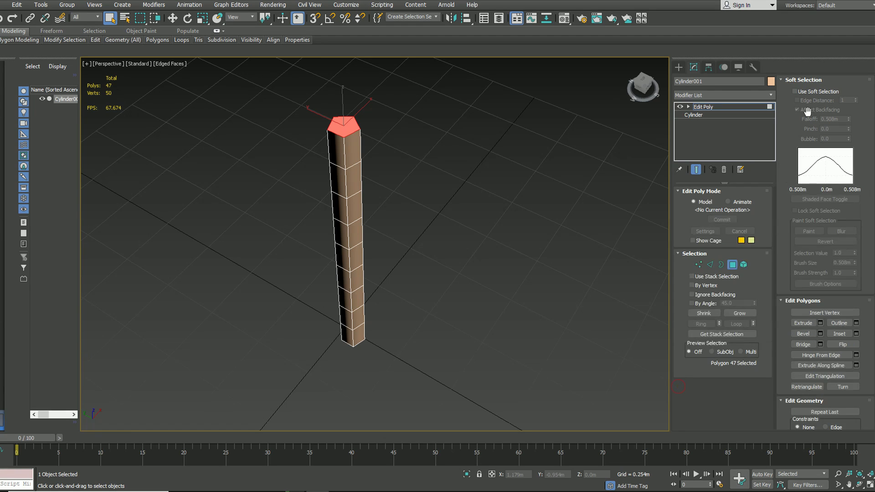
pyautogui.click(797, 91)
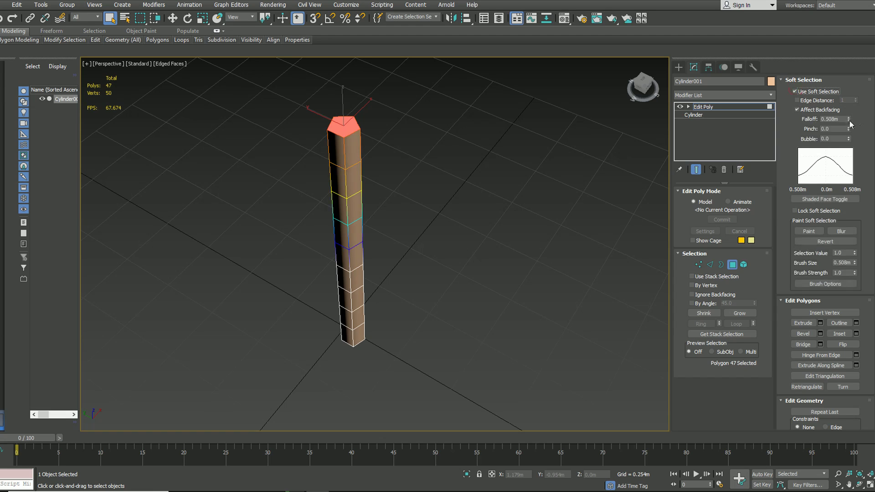
# Step: Bend the upper stem by rotating its top polygon, reducing the soft selection falloff to about 0.446 m
pyautogui.moveTo(847, 101); pyautogui.dragTo(846, 80)
pyautogui.press('e')
pyautogui.moveTo(357, 107); pyautogui.dragTo(375, 129)
pyautogui.moveTo(849, 121); pyautogui.dragTo(849, 137)
pyautogui.moveTo(360, 119); pyautogui.dragTo(366, 120)
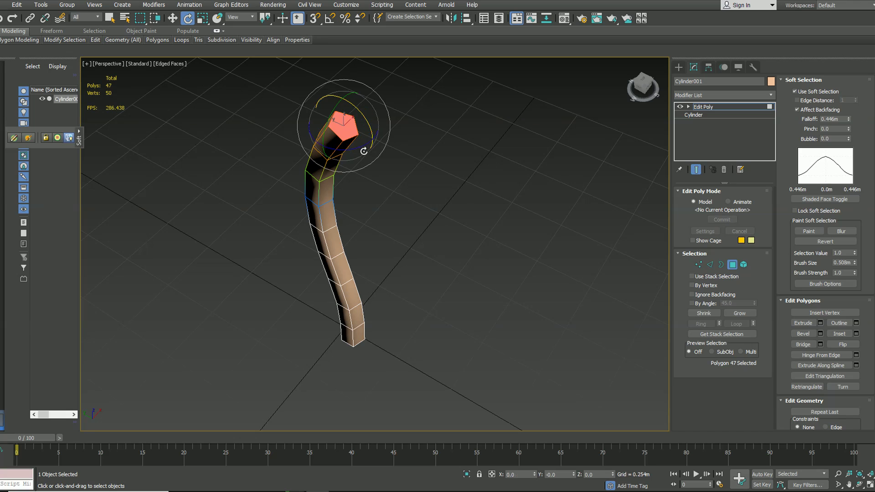
pyautogui.keyDown('alt'); pyautogui.moveTo(401, 184); pyautogui.dragTo(431, 213, button='middle'); pyautogui.keyUp('alt')
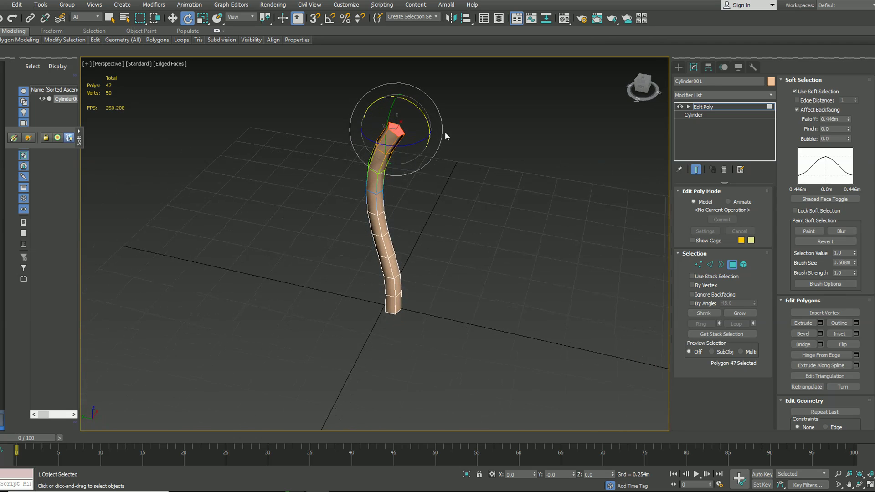
# Step: Create a plane about 1.817 m long and 2.08 m wide on the ground around the stem's base
pyautogui.click(678, 67)
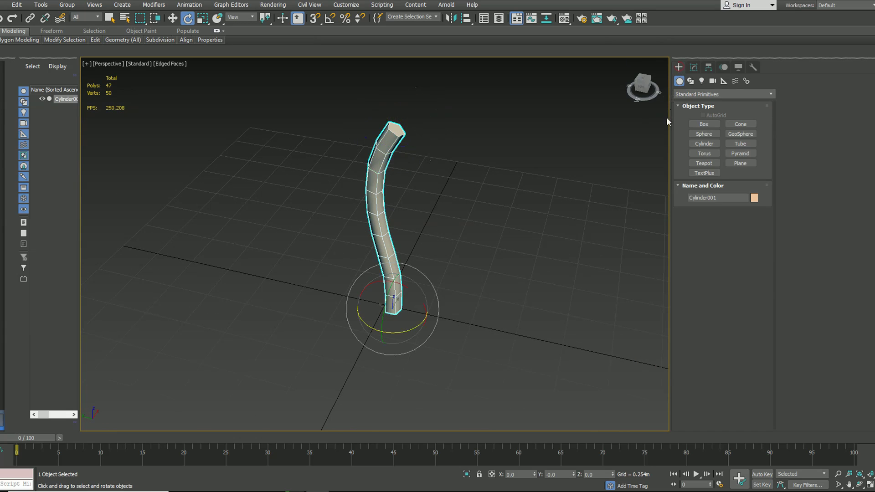
pyautogui.click(734, 164)
pyautogui.moveTo(226, 373); pyautogui.dragTo(614, 228)
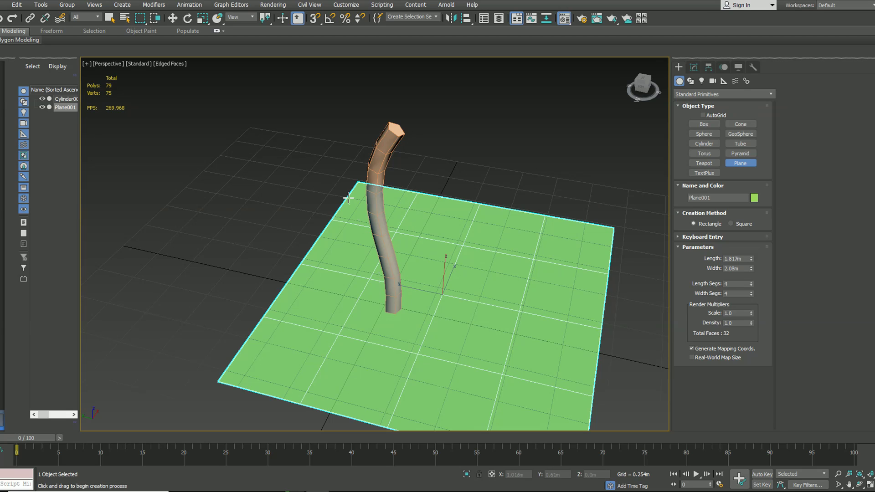
# Step: Apply the yellow flower material, Material #25, to the plane
pyautogui.press('m')
pyautogui.moveTo(213, 47); pyautogui.dragTo(163, 28)
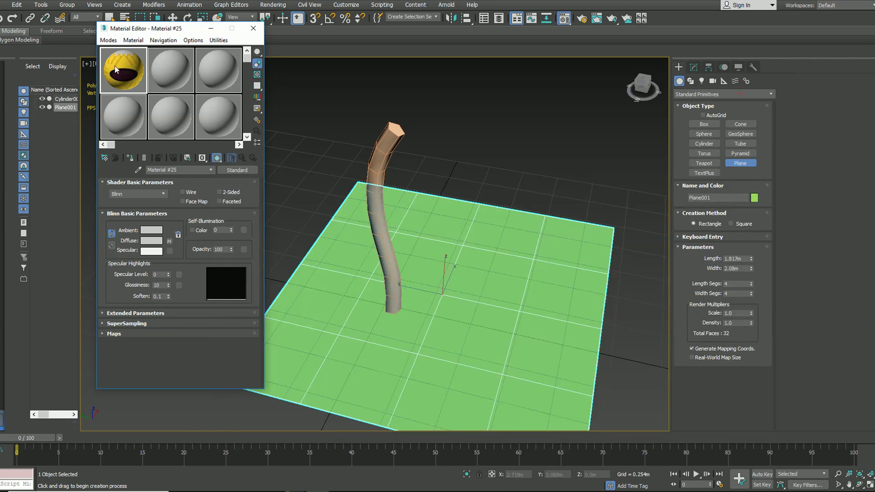
pyautogui.moveTo(115, 69); pyautogui.dragTo(473, 284)
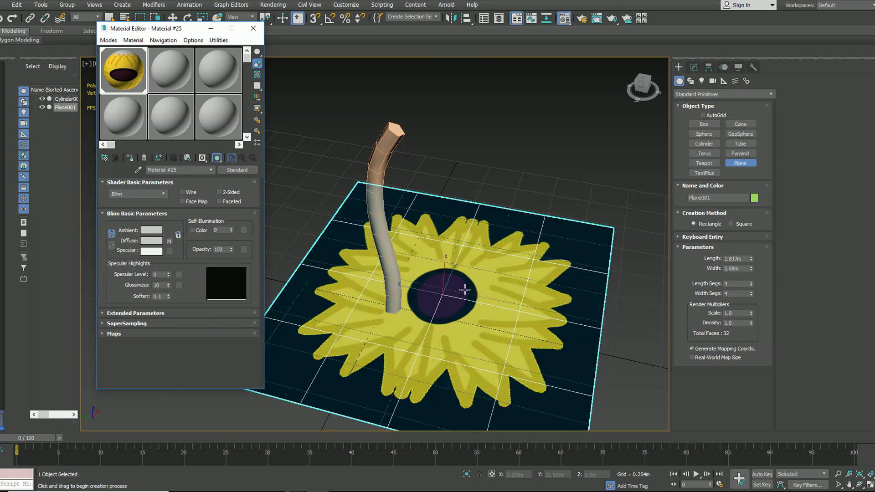
# Step: Assign the 02 - Default material to the stem and make its ambient and diffuse colours bright green
pyautogui.click(410, 141)
pyautogui.doubleClick(167, 72)
pyautogui.click(133, 41)
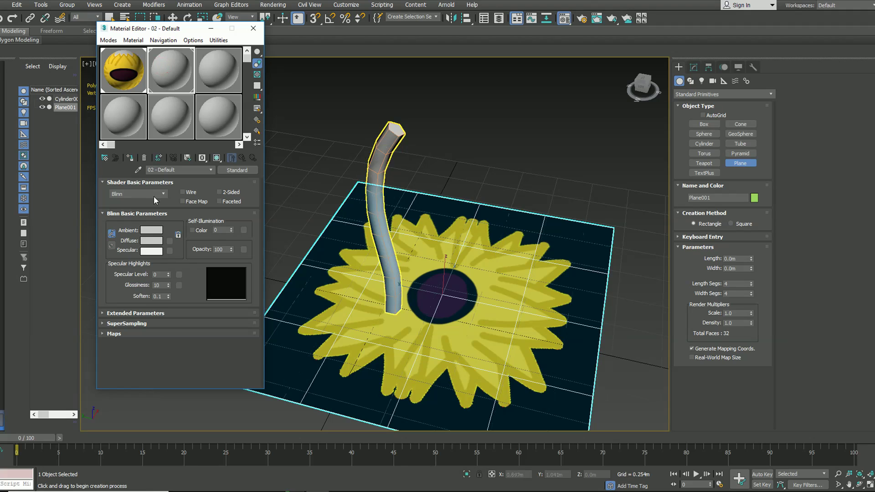
pyautogui.click(158, 234)
pyautogui.moveTo(196, 82); pyautogui.dragTo(201, 83)
pyautogui.moveTo(319, 88); pyautogui.dragTo(331, 62)
pyautogui.click(340, 132)
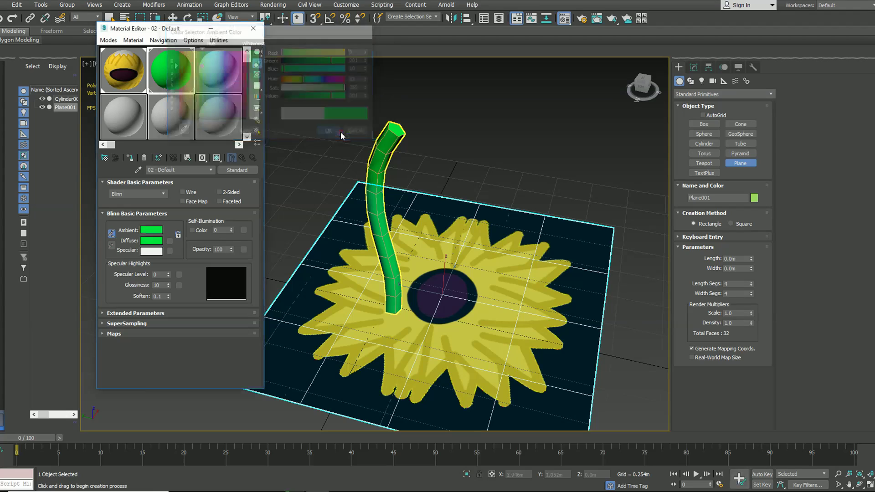
pyautogui.click(253, 28)
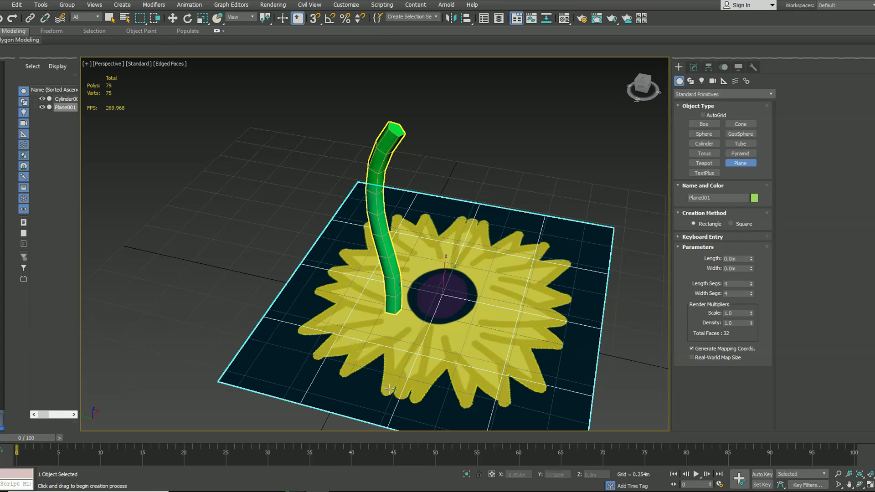
# Step: Finish creating planes and scale the flower plane along X to about 89 percent
pyautogui.keyDown('alt'); pyautogui.moveTo(444, 307); pyautogui.dragTo(444, 237, button='middle'); pyautogui.keyUp('alt')
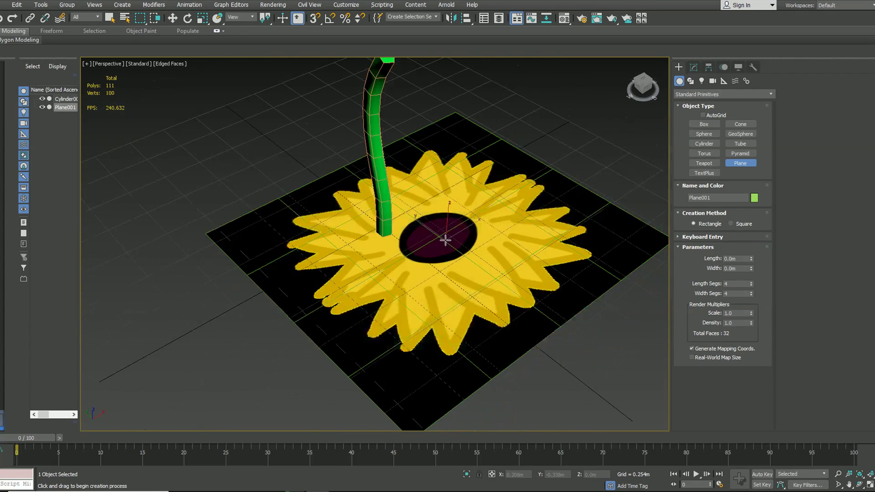
pyautogui.rightClick(444, 237)
pyautogui.press('r')
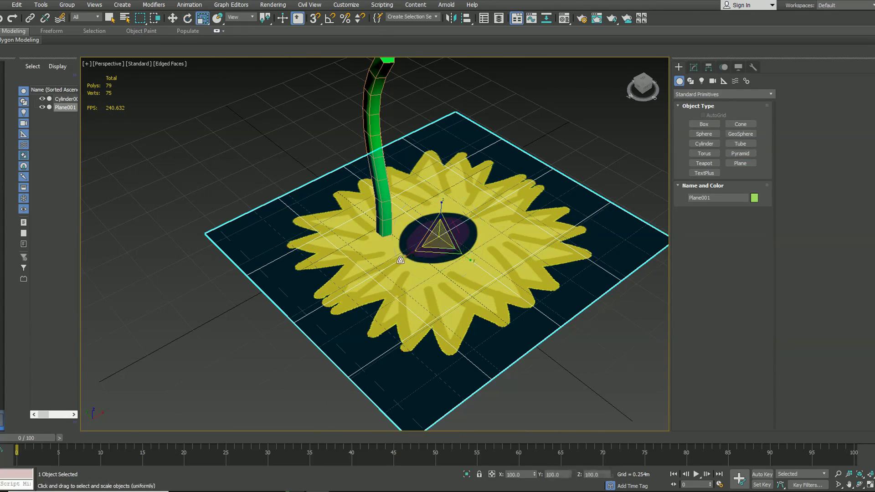
pyautogui.press('r')
pyautogui.moveTo(403, 257); pyautogui.dragTo(388, 264)
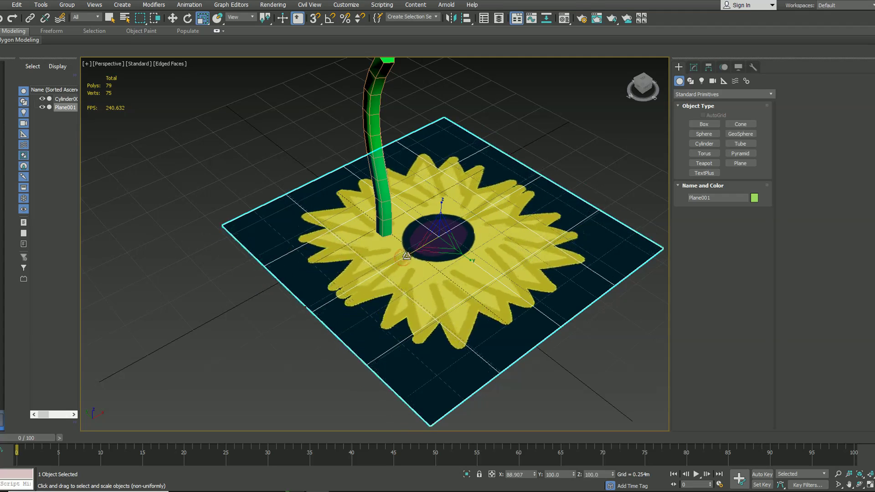
# Step: Set the flower plane's length and width to 1.6 m each
pyautogui.click(693, 67)
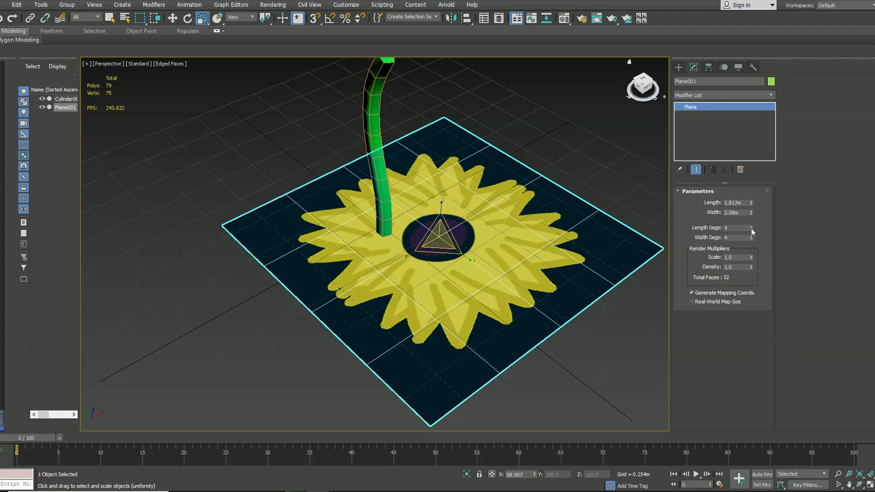
pyautogui.moveTo(746, 202); pyautogui.dragTo(698, 199)
pyautogui.write('1.6')
pyautogui.press('Tab')
pyautogui.write('1.6')
pyautogui.press('Return')
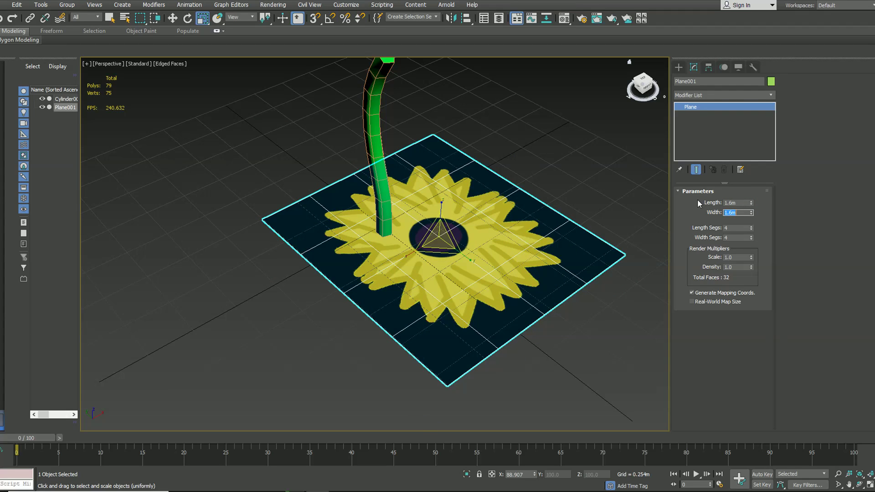
pyautogui.click(744, 202)
pyautogui.keyDown('alt'); pyautogui.moveTo(388, 273); pyautogui.dragTo(388, 296, button='middle'); pyautogui.keyUp('alt')
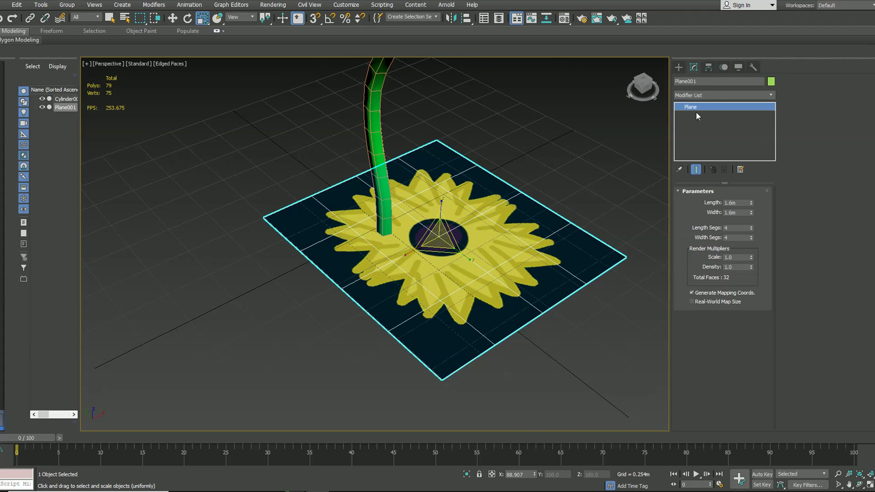
# Step: Add an Edit Poly modifier to the flower plane and lower its centre vertex about 0.145 m
pyautogui.click(696, 96)
pyautogui.press('e')
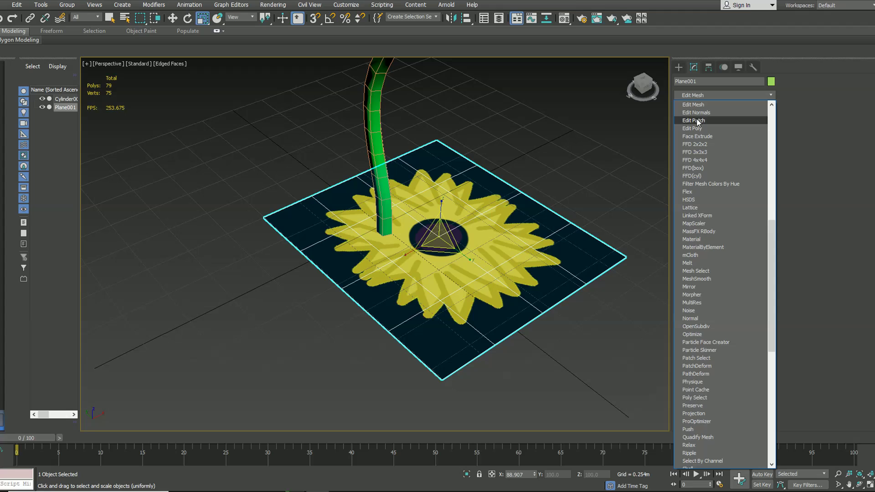
pyautogui.click(692, 128)
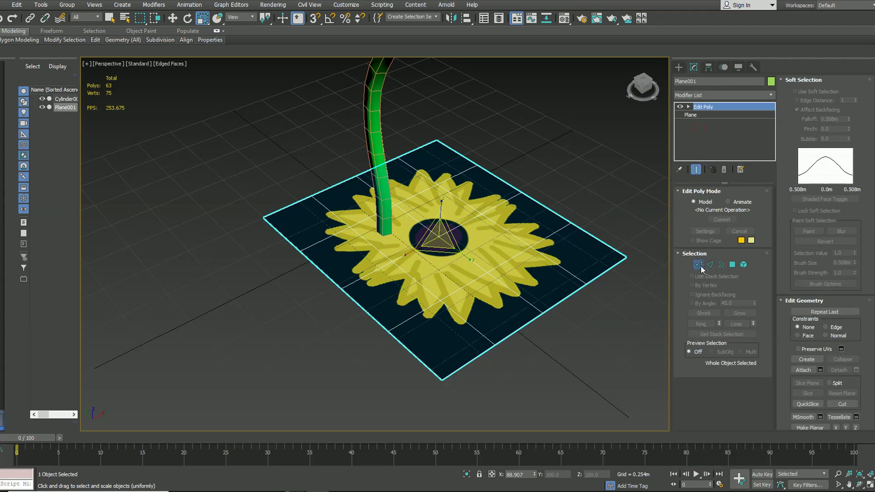
pyautogui.click(697, 264)
pyautogui.click(439, 238)
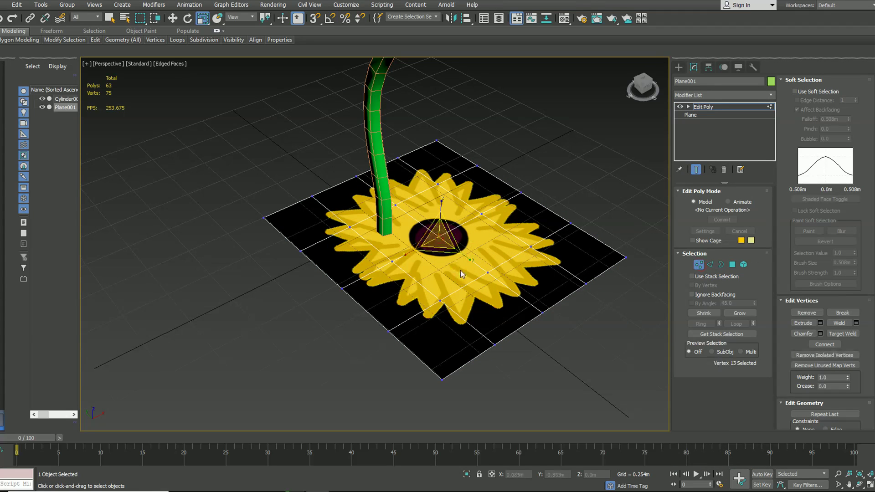
pyautogui.press('w')
pyautogui.moveTo(448, 218); pyautogui.dragTo(453, 238)
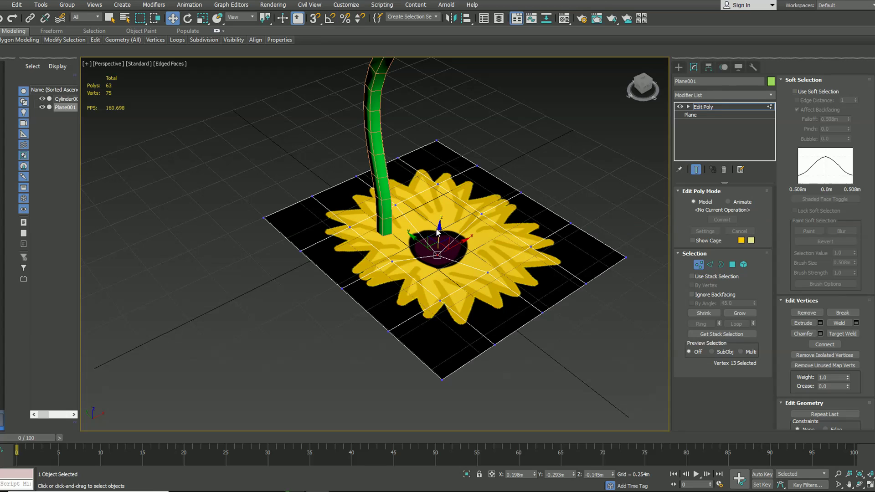
# Step: Show all four viewports, select the whole flower plane element, and raise it to the top of the stem
pyautogui.scroll(-3, 432, 228)
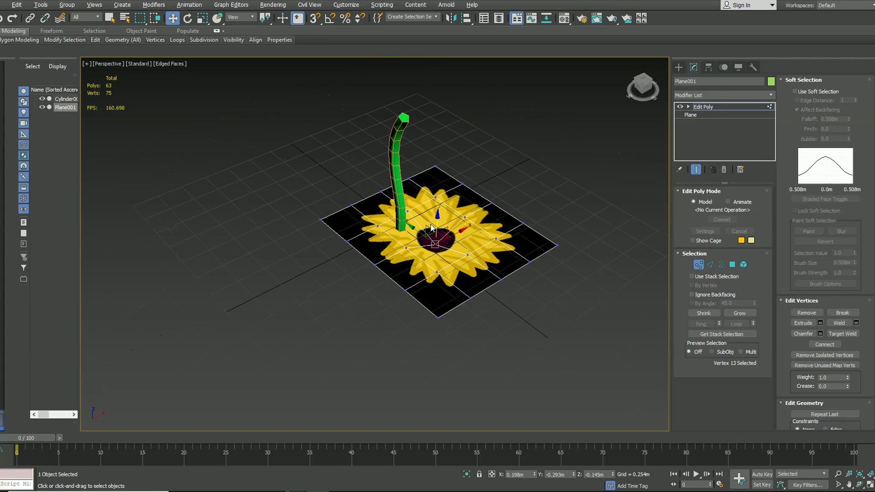
pyautogui.hotkey('alt', 'w')
pyautogui.scroll(3, 527, 150)
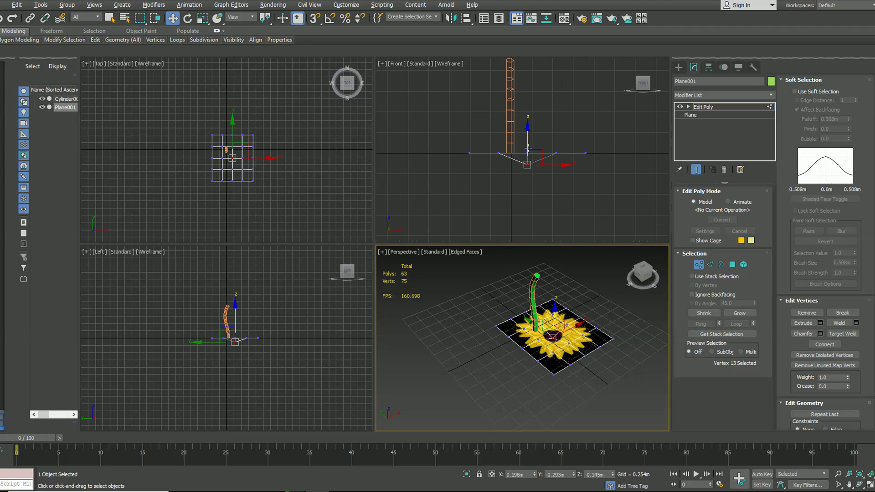
pyautogui.scroll(5, 238, 343)
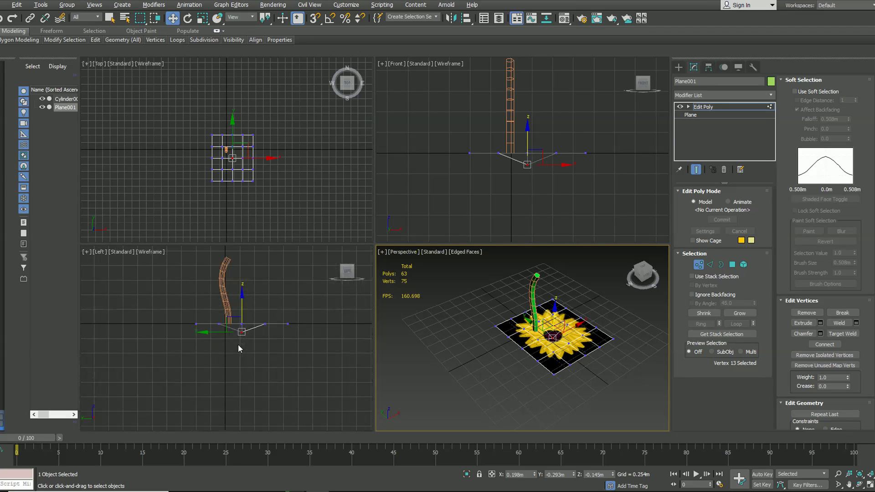
pyautogui.moveTo(253, 305); pyautogui.dragTo(273, 363, button='middle')
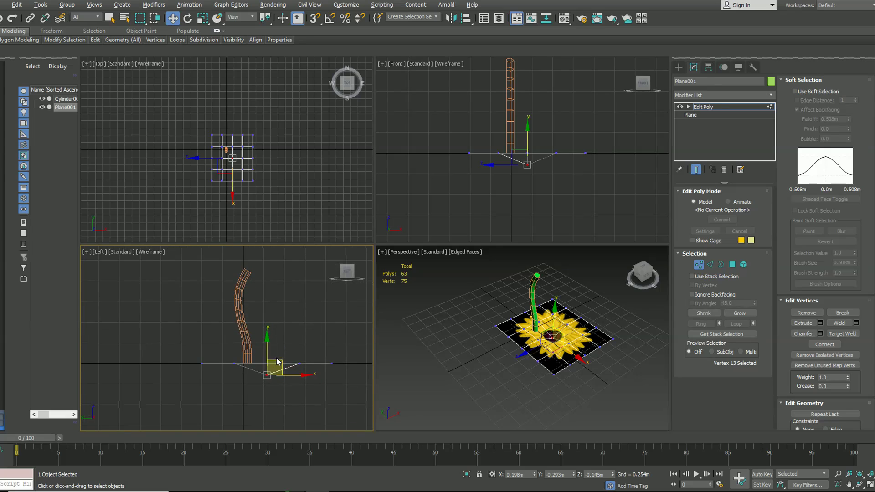
pyautogui.click(744, 264)
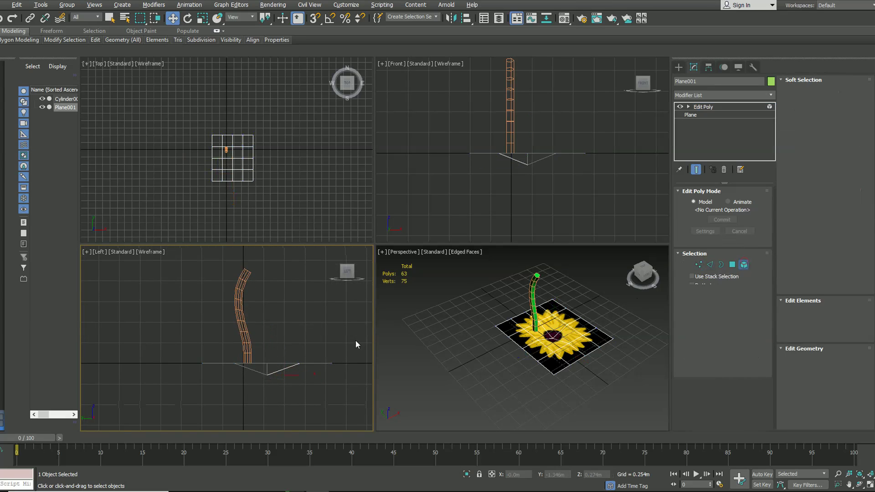
pyautogui.click(270, 366)
pyautogui.moveTo(267, 327); pyautogui.dragTo(271, 260)
# Step: Rotate the flower element in the left view so that it tilts to match the stem's bent tip
pyautogui.press('r')
pyautogui.moveTo(283, 313); pyautogui.dragTo(283, 324, button='middle')
pyautogui.press('e')
pyautogui.moveTo(259, 296); pyautogui.dragTo(272, 278)
pyautogui.press('w')
pyautogui.press('e')
pyautogui.keyDown('alt'); pyautogui.moveTo(481, 347); pyautogui.dragTo(518, 316, button='middle'); pyautogui.keyUp('alt')
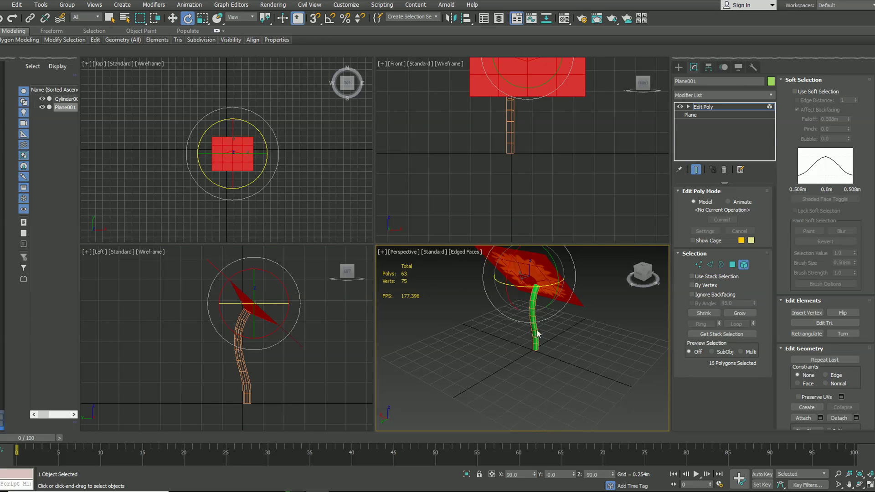
# Step: Move the flower element along X over the stem's tip, and hide Plane001 to fine-tune its position against the exposed stem end
pyautogui.press('w')
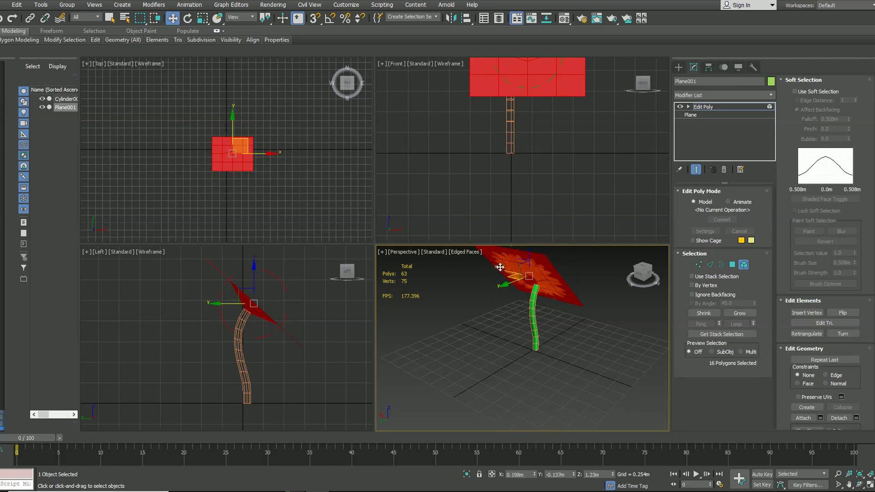
pyautogui.moveTo(500, 267); pyautogui.dragTo(531, 276)
pyautogui.scroll(3, 505, 269)
pyautogui.keyDown('alt'); pyautogui.moveTo(440, 341); pyautogui.dragTo(560, 301, button='middle'); pyautogui.keyUp('alt')
pyautogui.hotkey('alt', 'w')
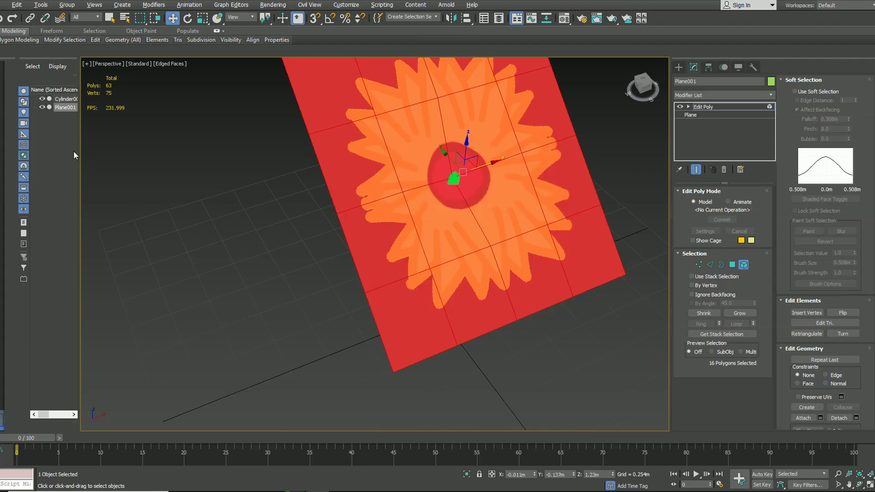
pyautogui.click(42, 107)
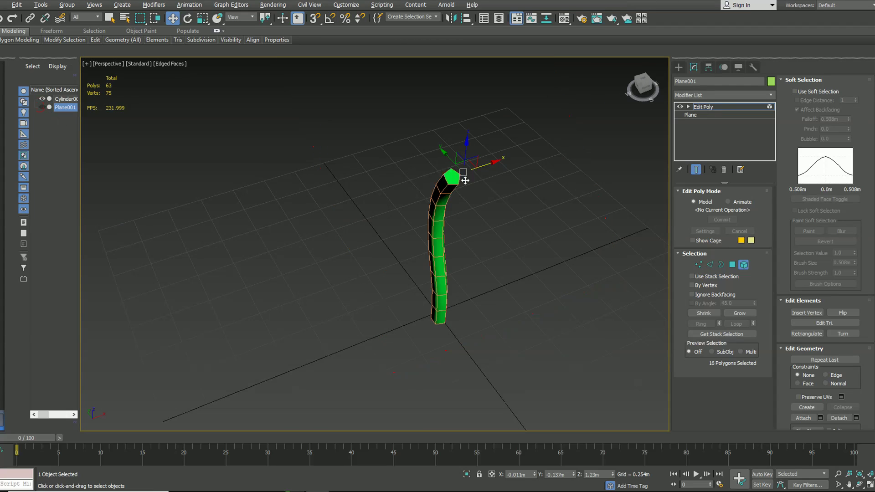
pyautogui.moveTo(436, 180); pyautogui.dragTo(435, 181)
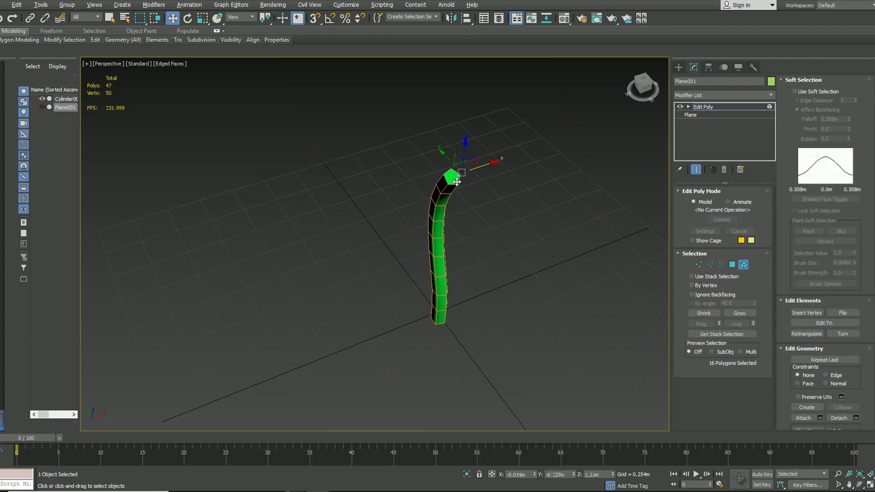
# Step: Select the end polygon at the top of the stem with the Scale tool active, and make the flower plane visible again
pyautogui.click(61, 100)
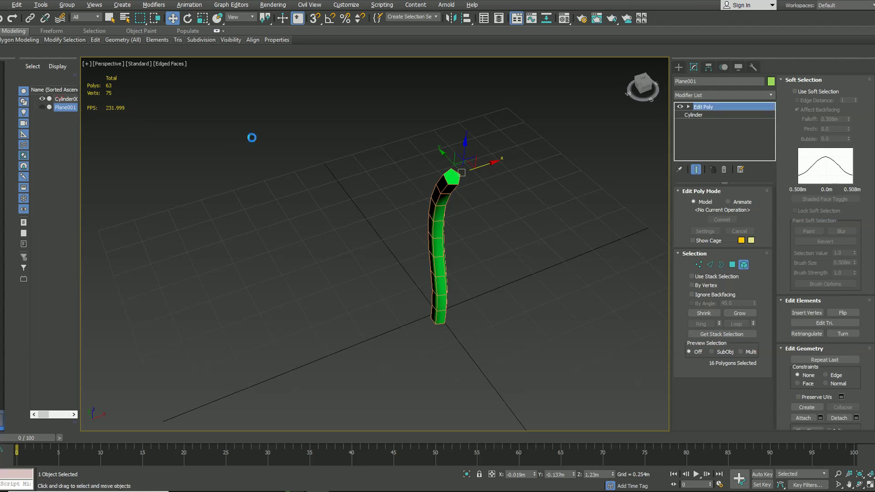
pyautogui.click(732, 265)
pyautogui.press('e')
pyautogui.press('r')
pyautogui.moveTo(454, 180); pyautogui.dragTo(445, 307)
pyautogui.click(42, 107)
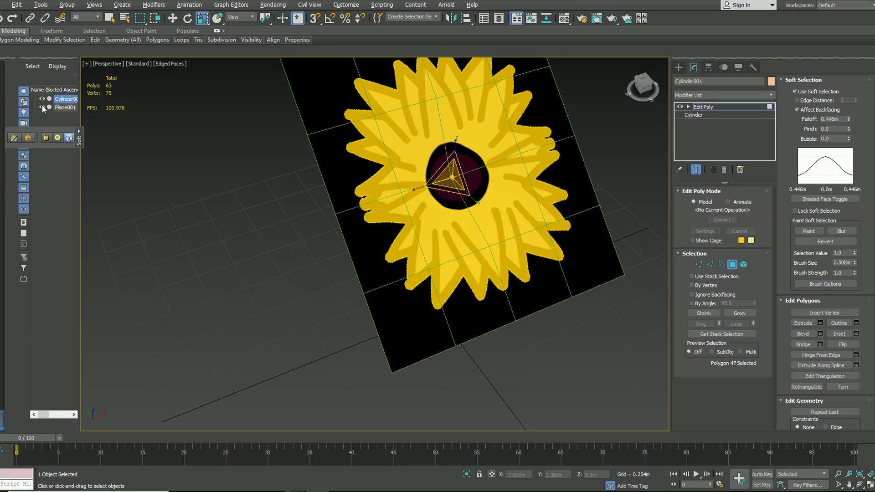
# Step: Clone the whole flower element of Plane001 as a copy scaled up to 103%
pyautogui.keyDown('alt'); pyautogui.moveTo(412, 174); pyautogui.dragTo(458, 212, button='middle'); pyautogui.keyUp('alt')
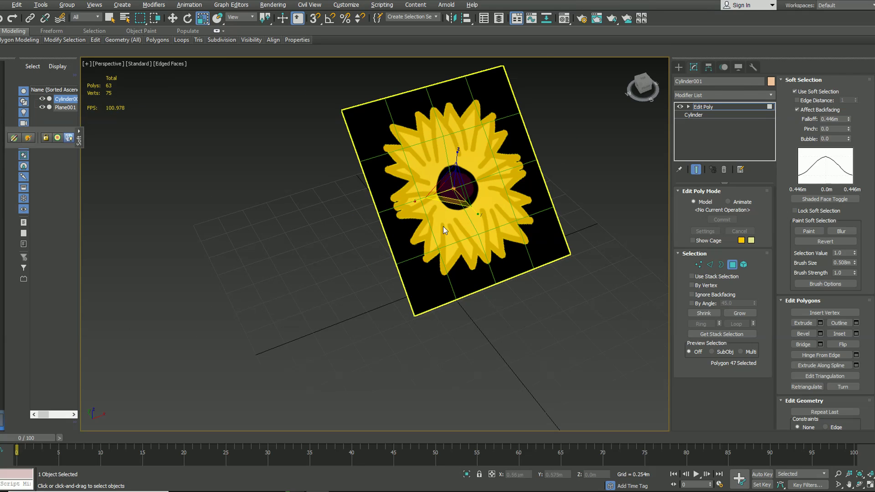
pyautogui.click(62, 108)
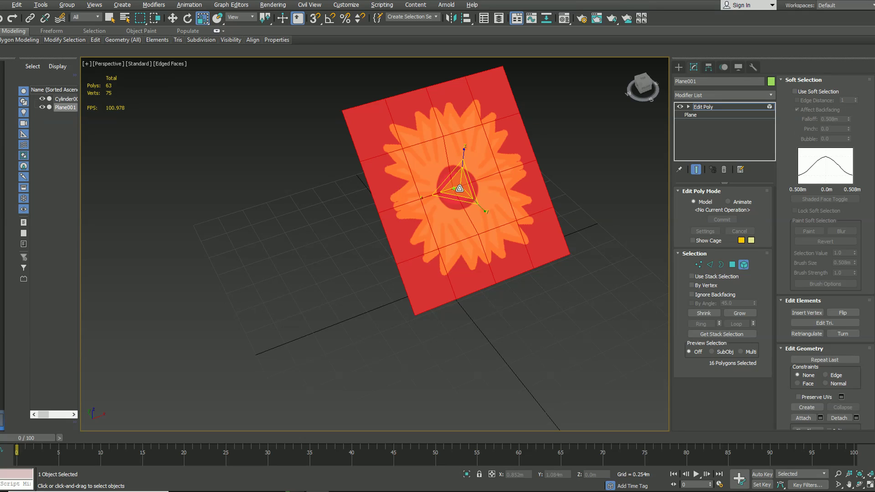
pyautogui.hotkey('ctrl', 'd')
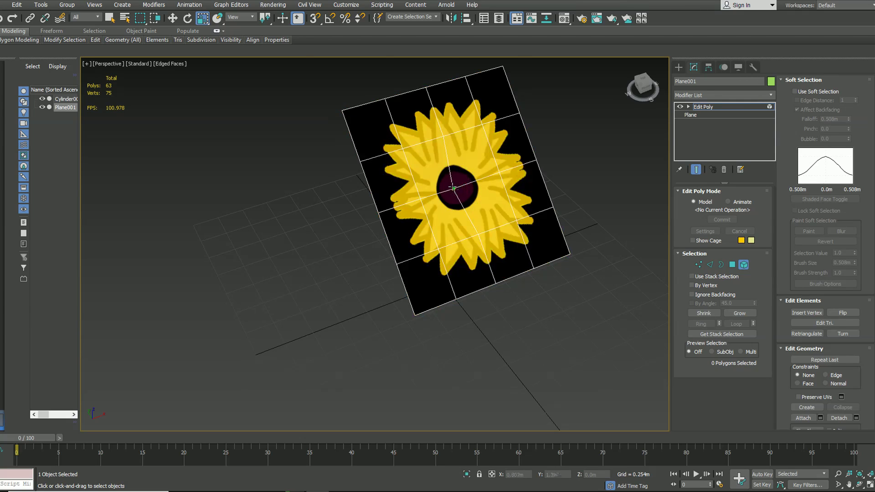
pyautogui.click(409, 165)
pyautogui.moveTo(458, 181)
pyautogui.mouseDown()
pyautogui.moveTo(473, 170)
pyautogui.moveTo(466, 179)
pyautogui.mouseUp()
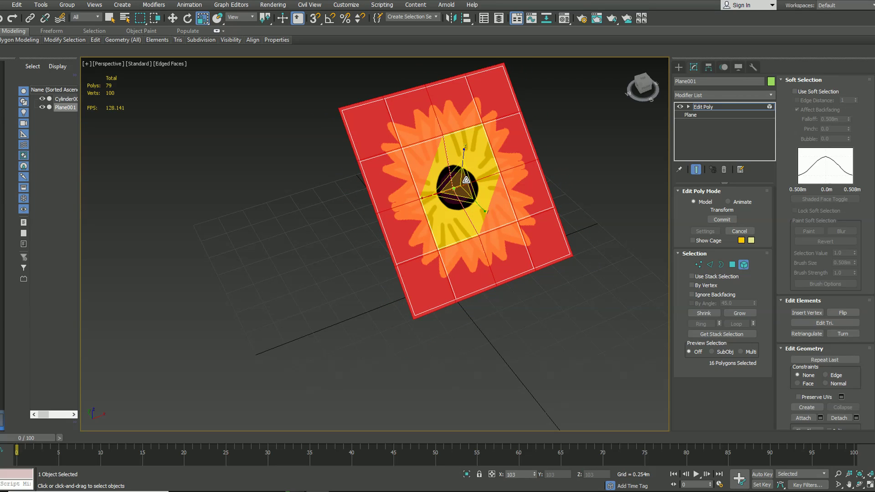
pyautogui.click(468, 251)
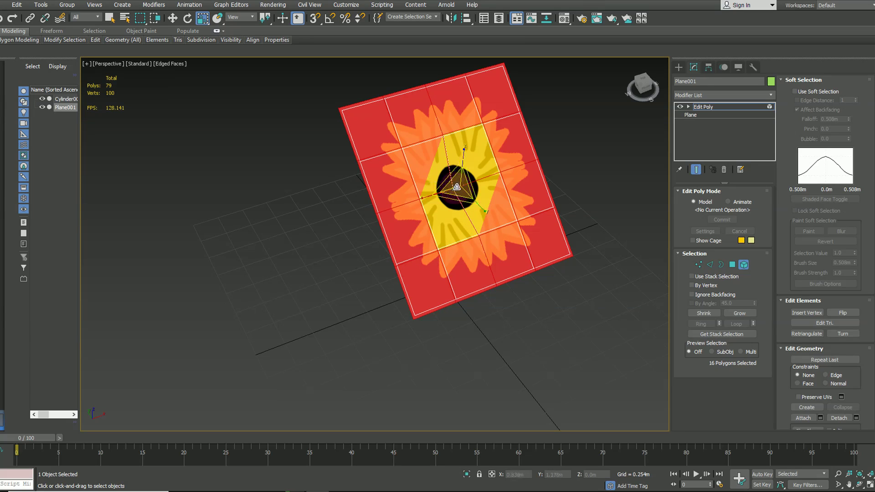
# Step: Try rotating the enlarged flower copy around the flower's centre, undo the rotation and remove the copy
pyautogui.press('e')
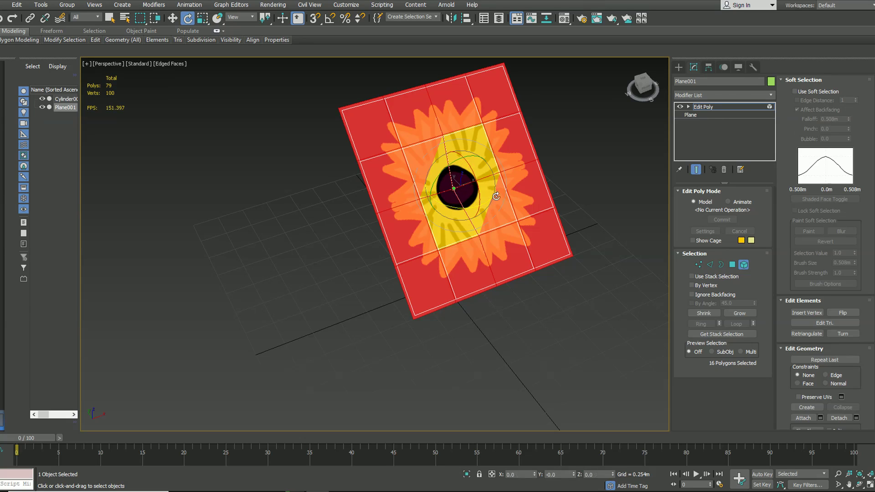
pyautogui.click(490, 200)
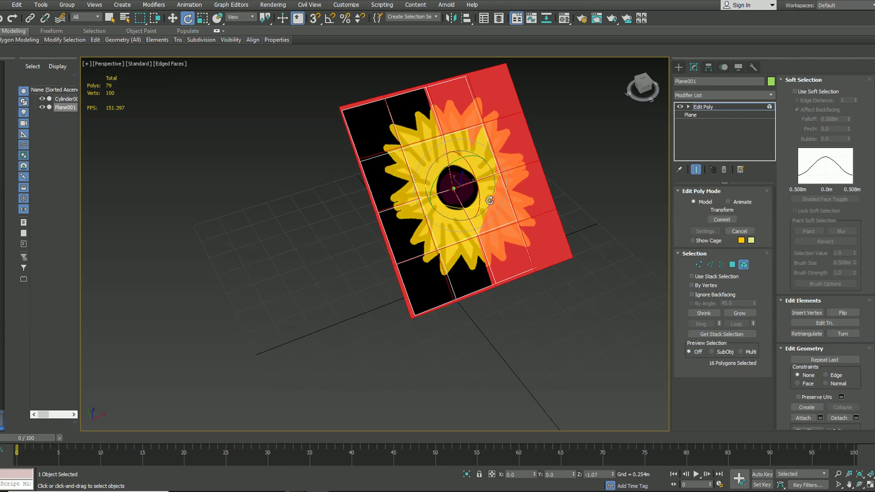
pyautogui.click(488, 200)
pyautogui.scroll(3, 477, 210)
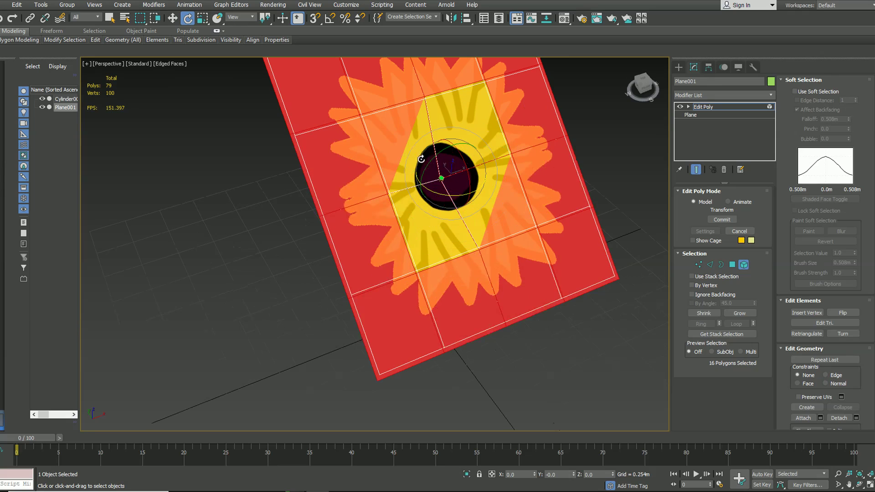
pyautogui.moveTo(451, 166); pyautogui.dragTo(459, 147)
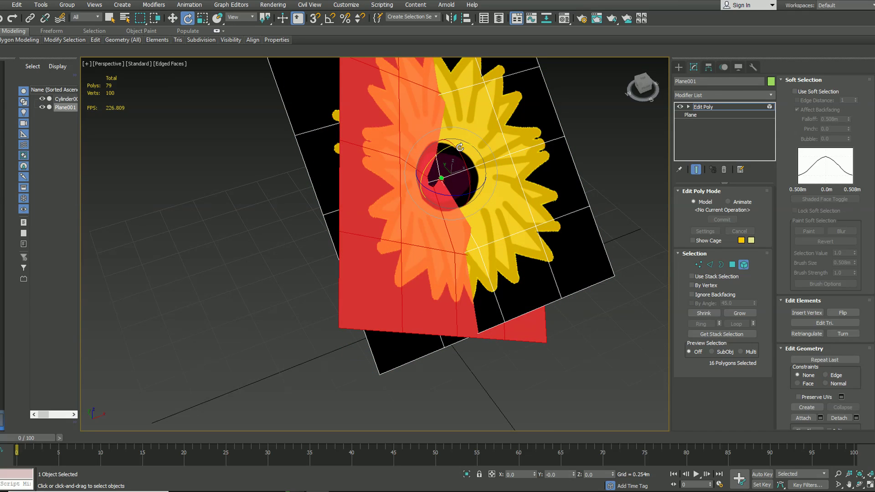
pyautogui.scroll(-2, 453, 173)
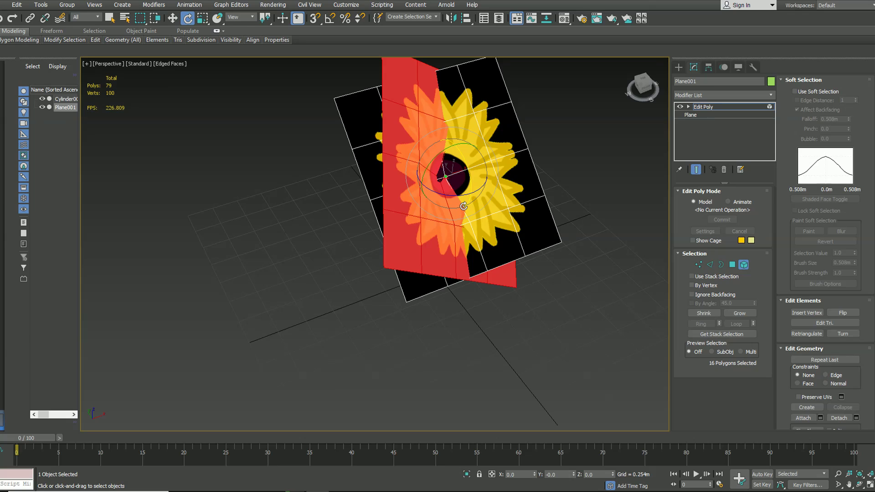
pyautogui.hotkey('ctrl', 'z')
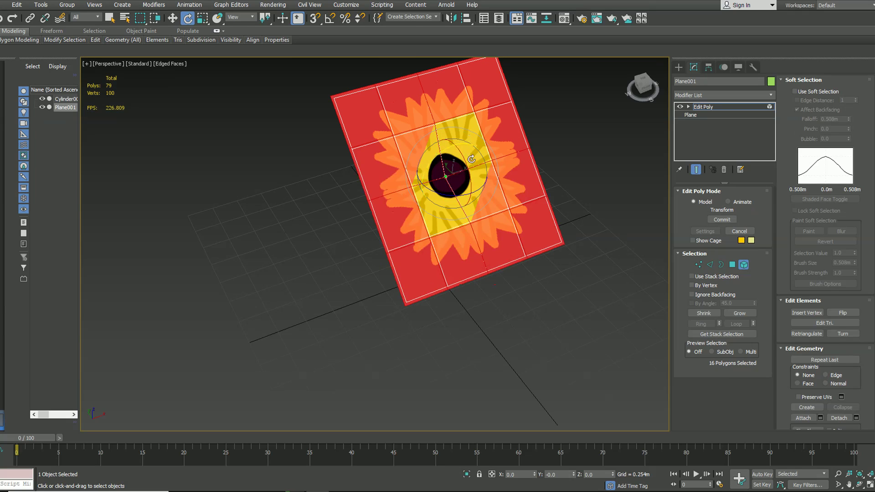
pyautogui.press('Delete')
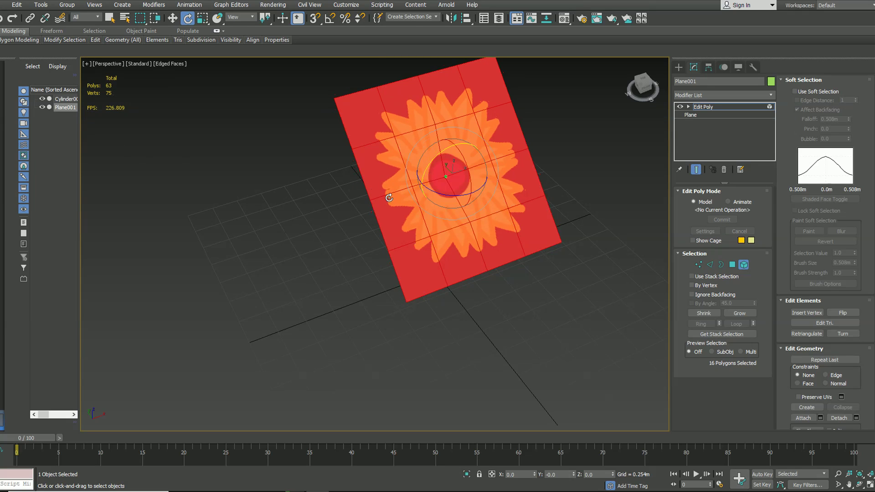
# Step: Check the flower's fit on the stem from several angles and export the whole scene
pyautogui.keyDown('alt'); pyautogui.moveTo(392, 205); pyautogui.dragTo(441, 186, button='middle'); pyautogui.keyUp('alt')
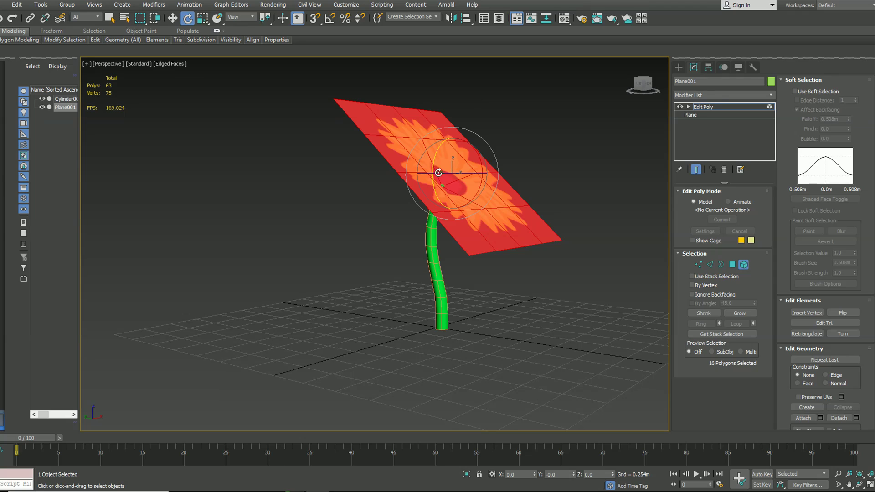
pyautogui.keyDown('alt'); pyautogui.moveTo(414, 189); pyautogui.dragTo(382, 230, button='middle'); pyautogui.keyUp('alt')
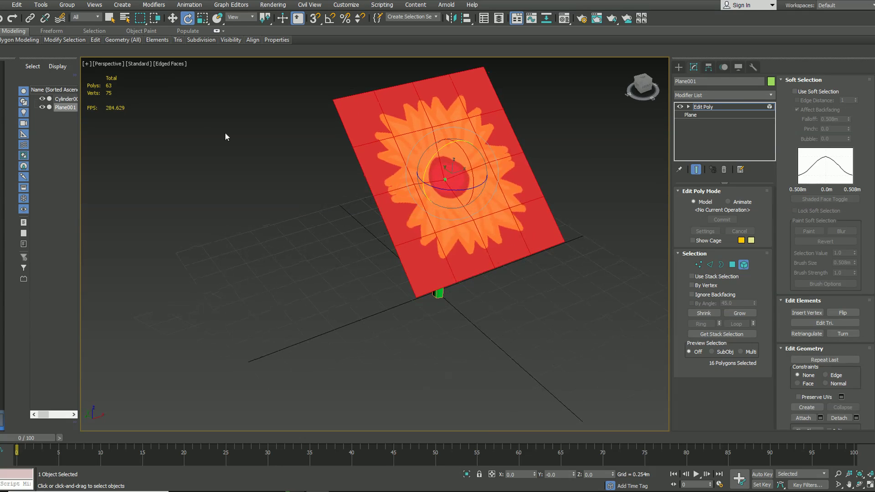
pyautogui.keyDown('alt'); pyautogui.moveTo(310, 187); pyautogui.dragTo(361, 209, button='middle'); pyautogui.keyUp('alt')
pyautogui.keyDown('alt'); pyautogui.moveTo(373, 183); pyautogui.dragTo(258, 200, button='middle'); pyautogui.keyUp('alt')
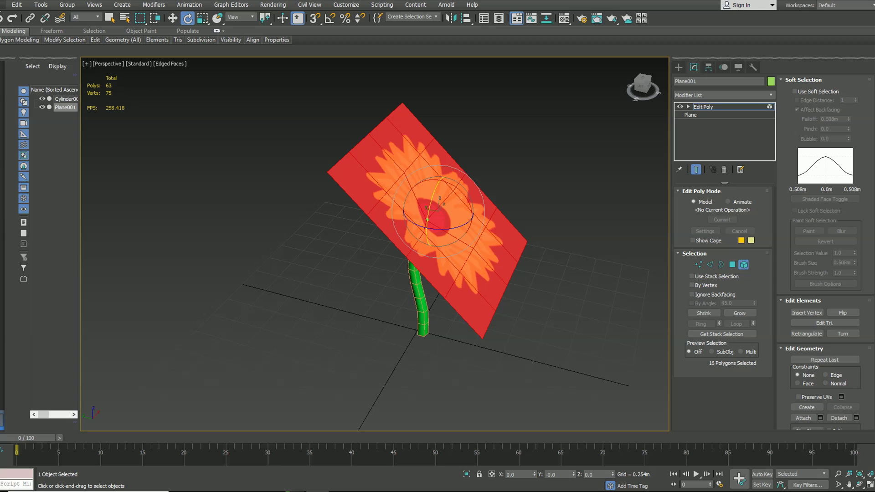
pyautogui.click(1, 5)
pyautogui.moveTo(21, 141)
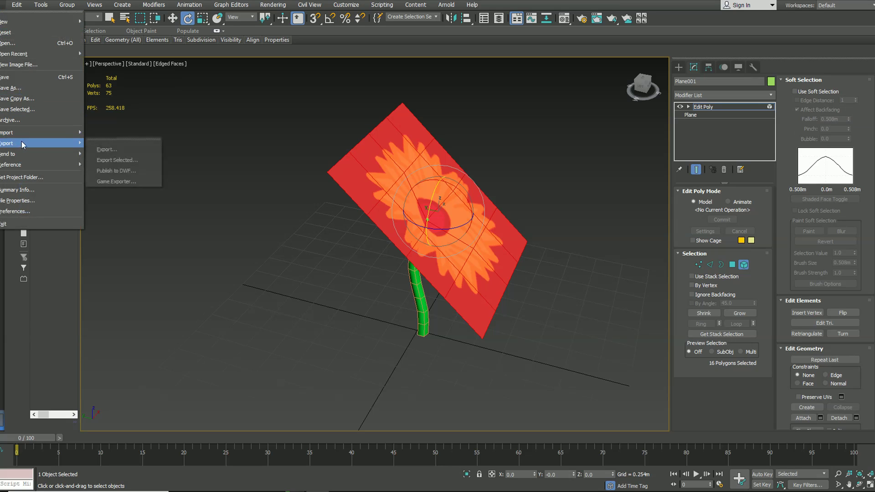
pyautogui.click(124, 151)
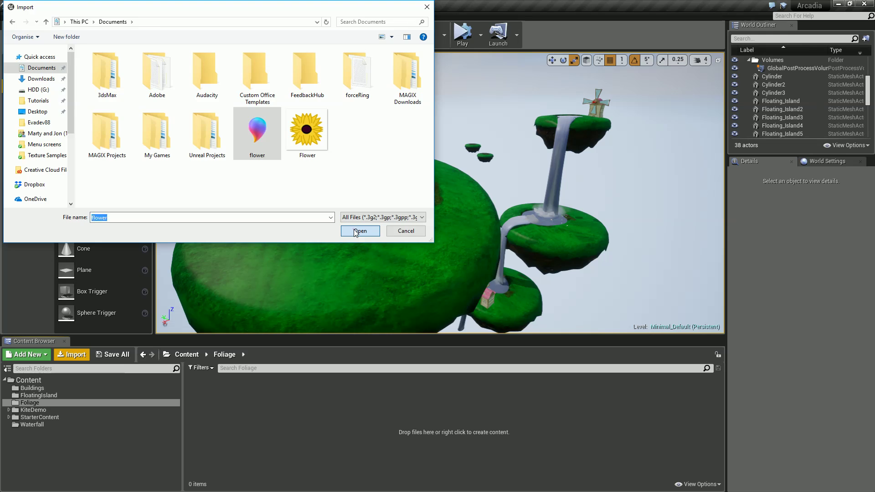
# Step: In Unreal Engine, import the flower FBX into the Foliage folder with Combine Meshes and Import Materials enabled, and dismiss the message log
pyautogui.click(355, 231)
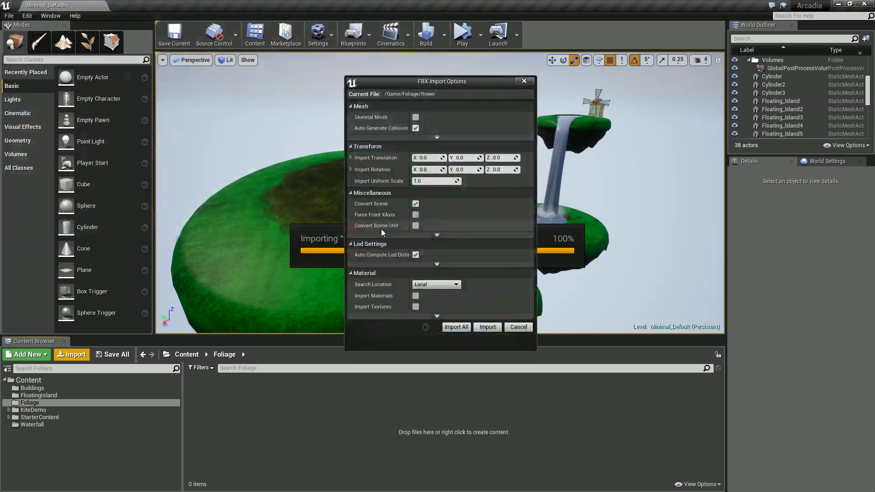
pyautogui.click(436, 137)
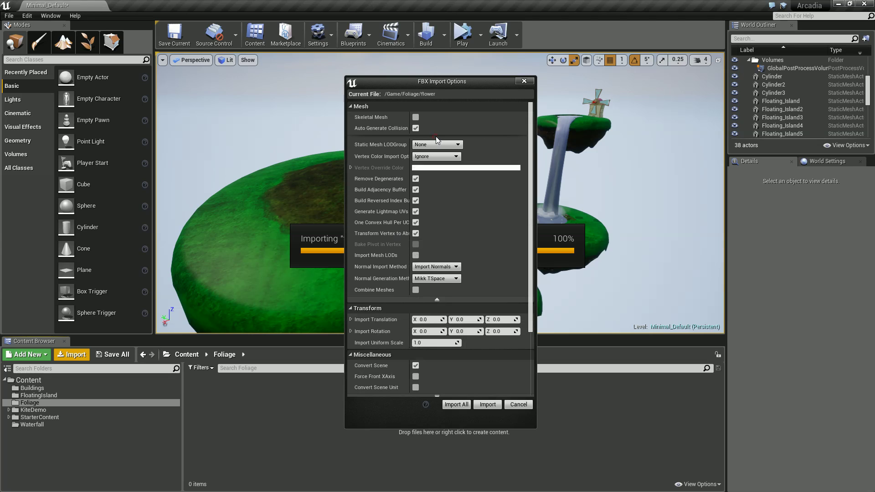
pyautogui.click(416, 290)
pyautogui.scroll(-3, 398, 318)
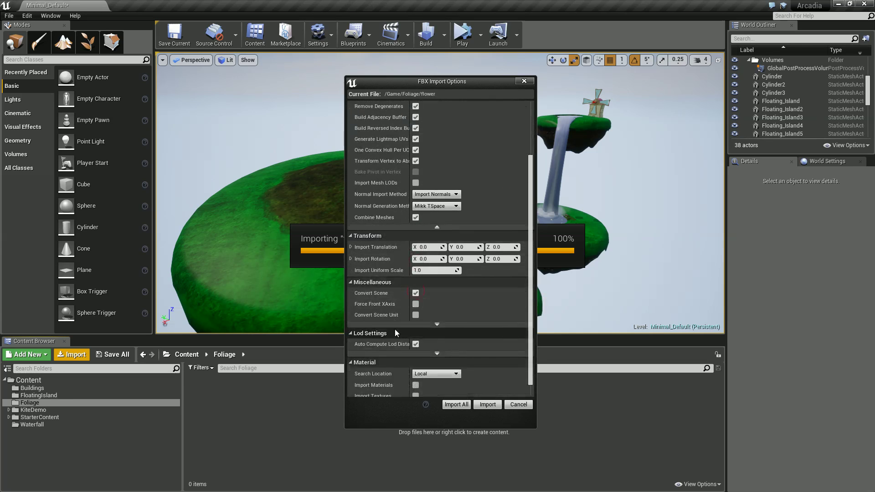
pyautogui.click(416, 374)
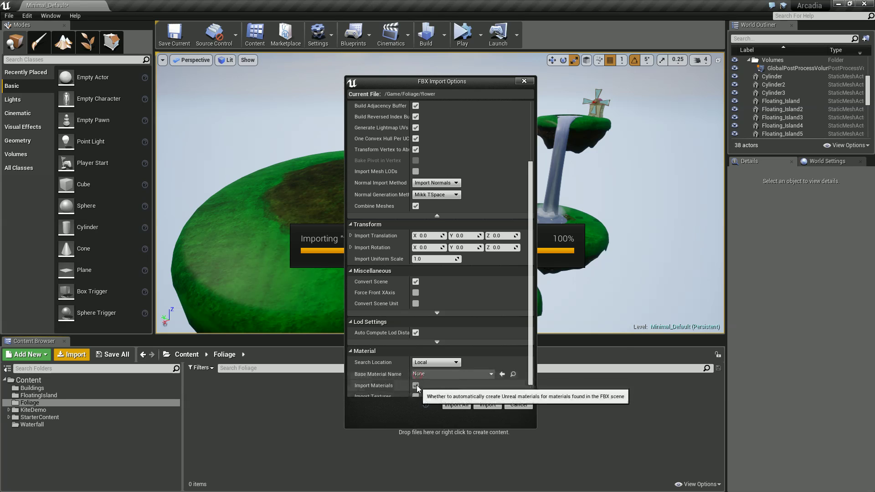
pyautogui.click(455, 404)
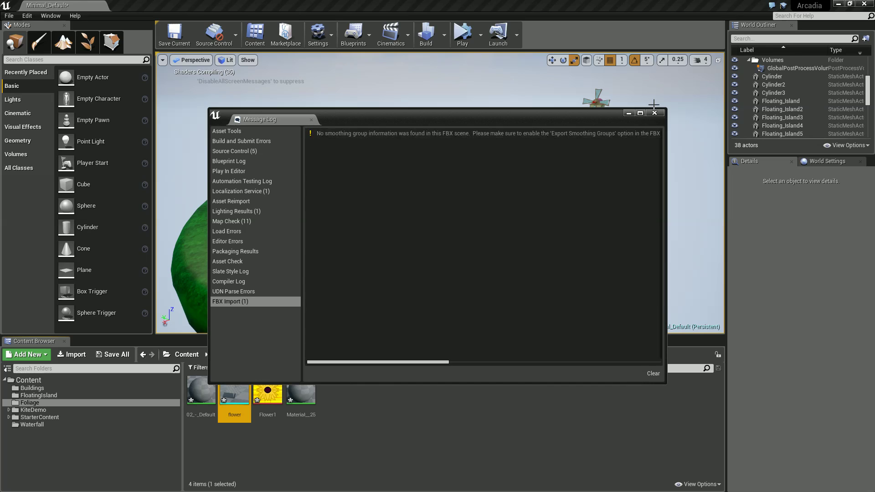
pyautogui.click(654, 114)
pyautogui.click(361, 432)
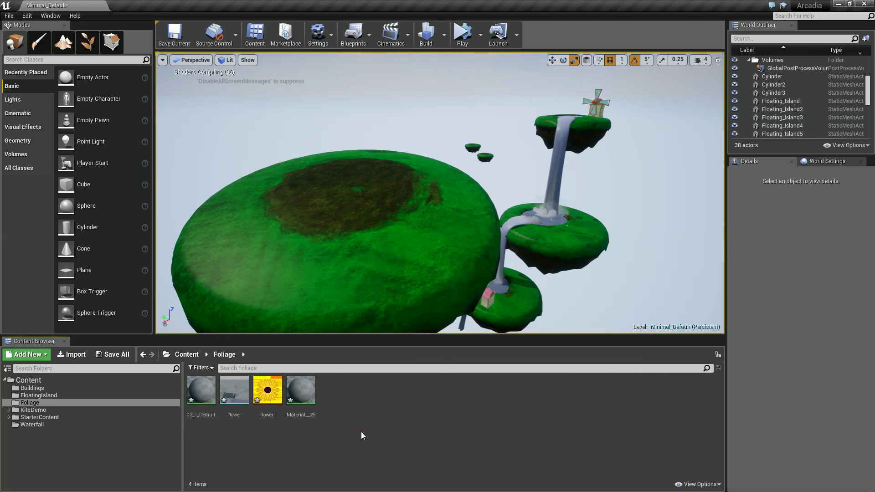
# Step: Place the flower mesh on top of the large floating island and frame it in the viewport
pyautogui.click(234, 390)
pyautogui.moveTo(234, 390); pyautogui.dragTo(282, 246)
pyautogui.scroll(5, 324, 273)
pyautogui.press('f')
pyautogui.scroll(5, 267, 264)
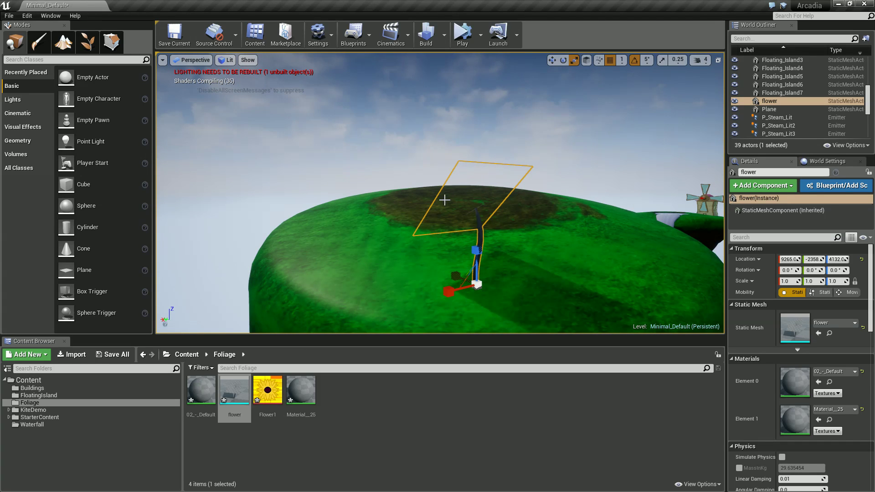
pyautogui.keyDown('alt'); pyautogui.moveTo(493, 181); pyautogui.dragTo(640, 234); pyautogui.keyUp('alt')
pyautogui.scroll(10, 484, 196)
pyautogui.scroll(-5, 640, 235)
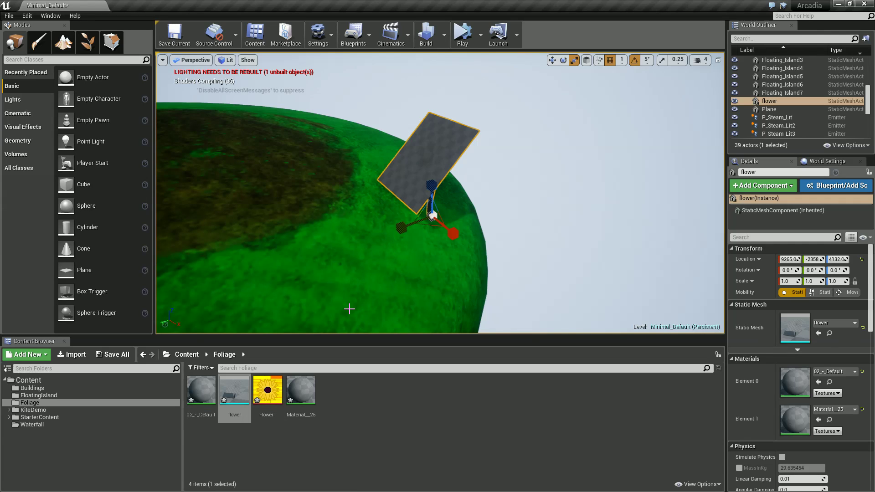
# Step: Open the 02_-_Default and Material__25 materials for editing, moving the first one's result node clear of its colour parameter
pyautogui.doubleClick(207, 400)
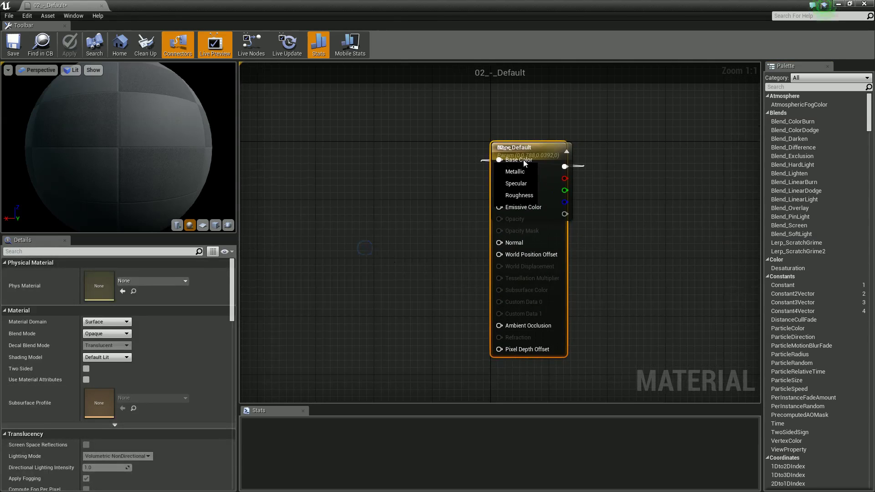
pyautogui.moveTo(503, 146); pyautogui.dragTo(658, 155)
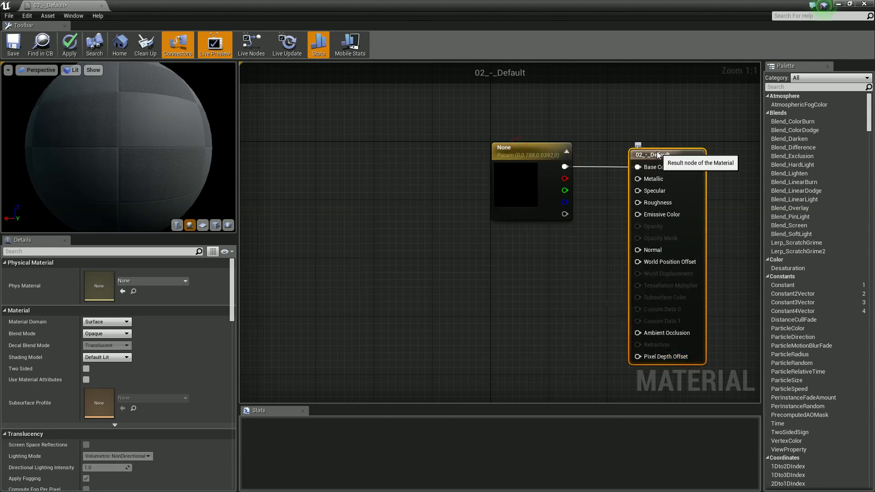
pyautogui.moveTo(175, 6); pyautogui.dragTo(562, 89)
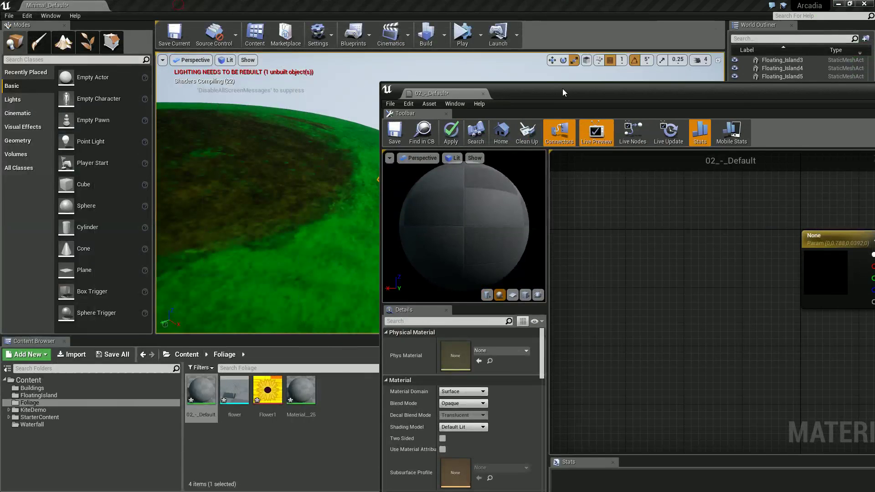
pyautogui.doubleClick(298, 418)
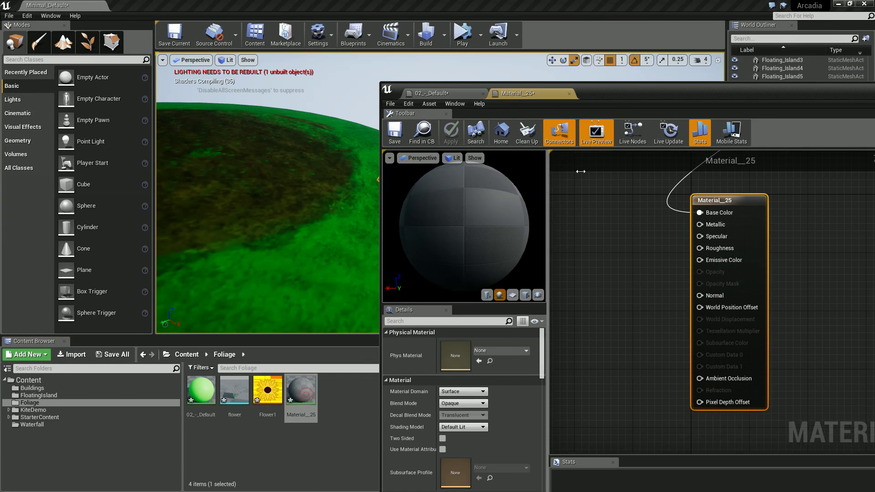
# Step: Maximize the material editor, place the Texture Sample beside the Material__25 result node and preview the material on a cube
pyautogui.doubleClick(619, 94)
pyautogui.moveTo(299, 168); pyautogui.dragTo(448, 260, button='right')
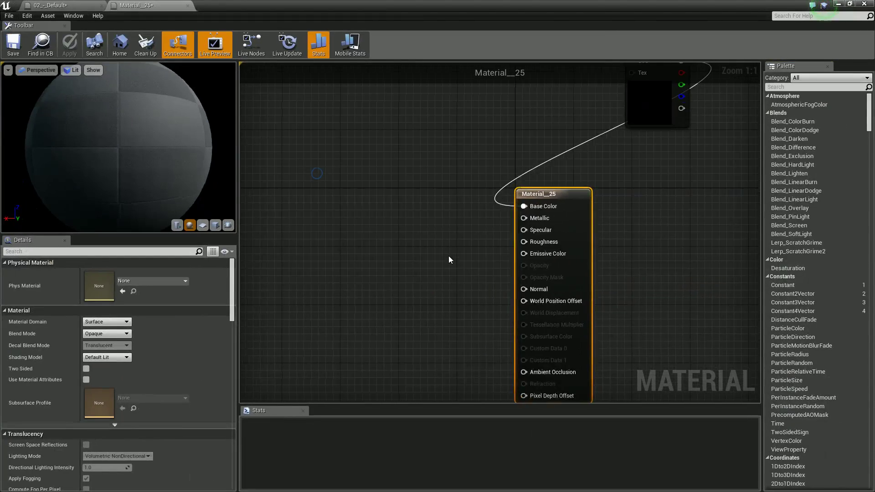
pyautogui.scroll(-1, 449, 260)
pyautogui.moveTo(616, 136); pyautogui.dragTo(377, 265)
pyautogui.click(215, 225)
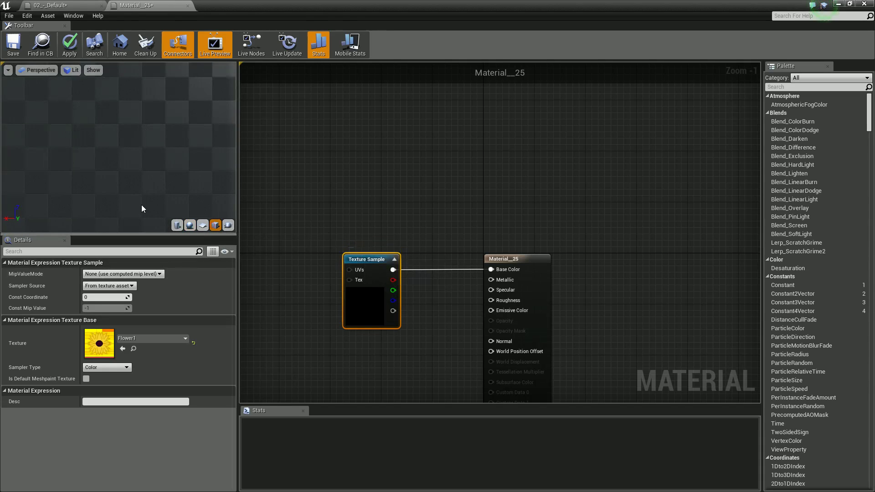
# Step: Make Material__25 two-sided and set its blend mode to Masked
pyautogui.click(249, 318)
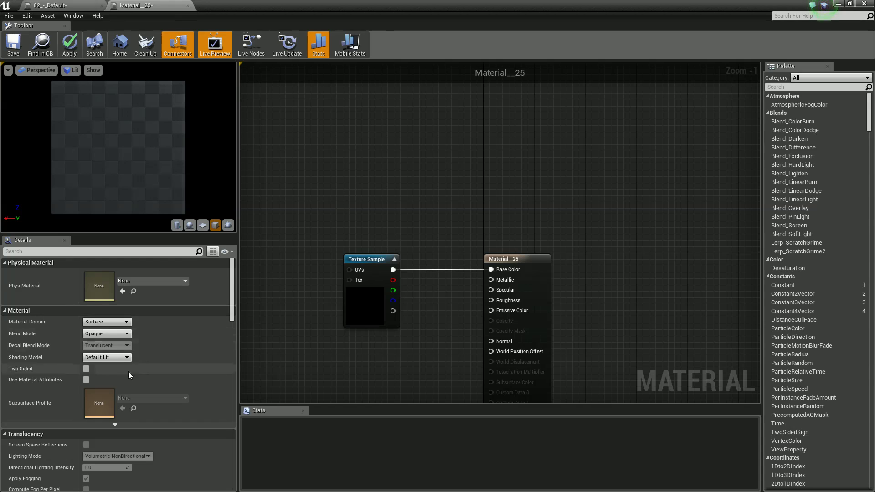
pyautogui.click(85, 369)
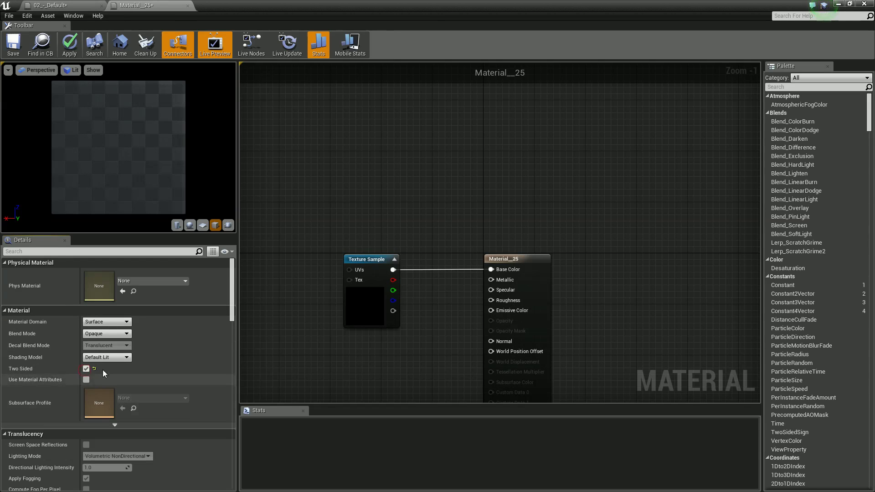
pyautogui.click(107, 335)
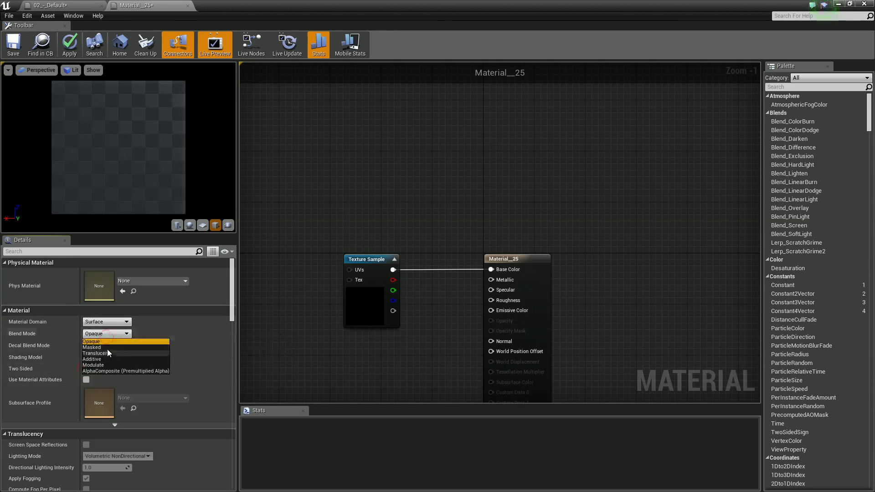
pyautogui.click(108, 349)
# Step: Connect the flower texture's alpha output to Opacity Mask, save the material and rotate the cube preview
pyautogui.moveTo(393, 310); pyautogui.dragTo(420, 318)
pyautogui.moveTo(496, 342); pyautogui.dragTo(495, 336)
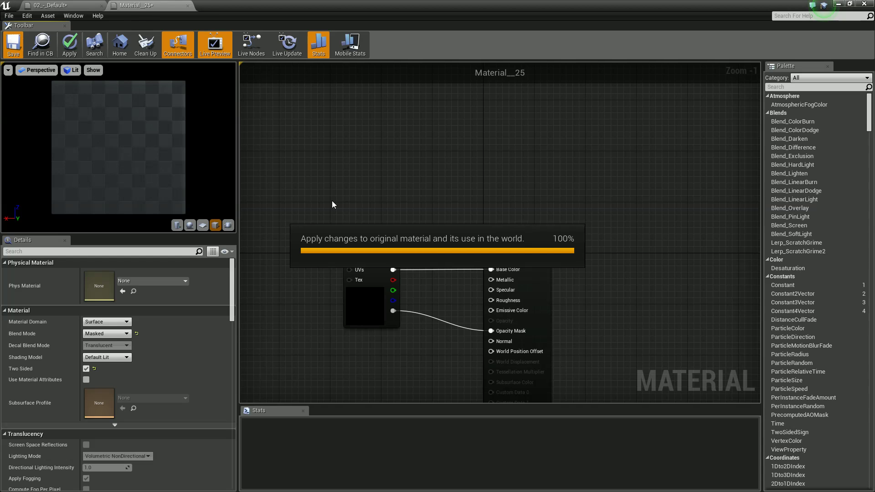
pyautogui.moveTo(163, 175)
pyautogui.mouseDown()
pyautogui.moveTo(113, 232)
pyautogui.moveTo(124, 261)
pyautogui.moveTo(221, 185)
pyautogui.moveTo(228, 197)
pyautogui.moveTo(158, 162)
pyautogui.mouseUp()
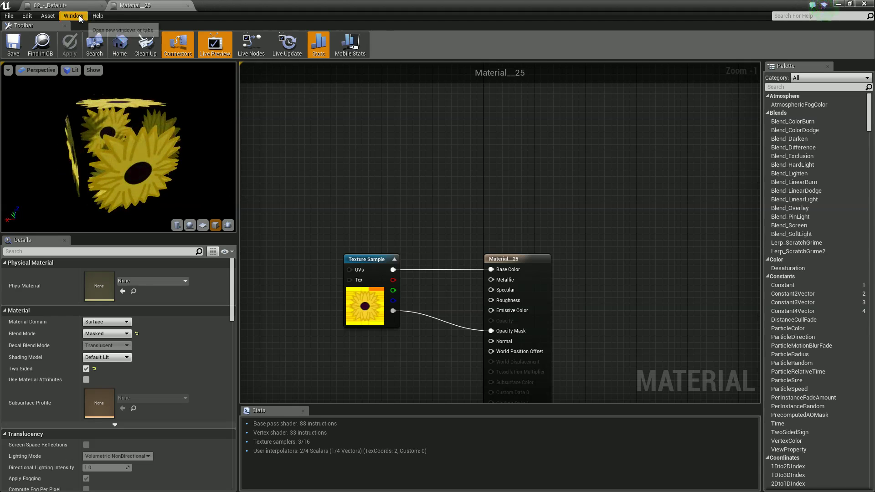
# Step: Return to the level, frame the flower and inspect its masked petals from several angles
pyautogui.hotkey('alt', 'Tab')
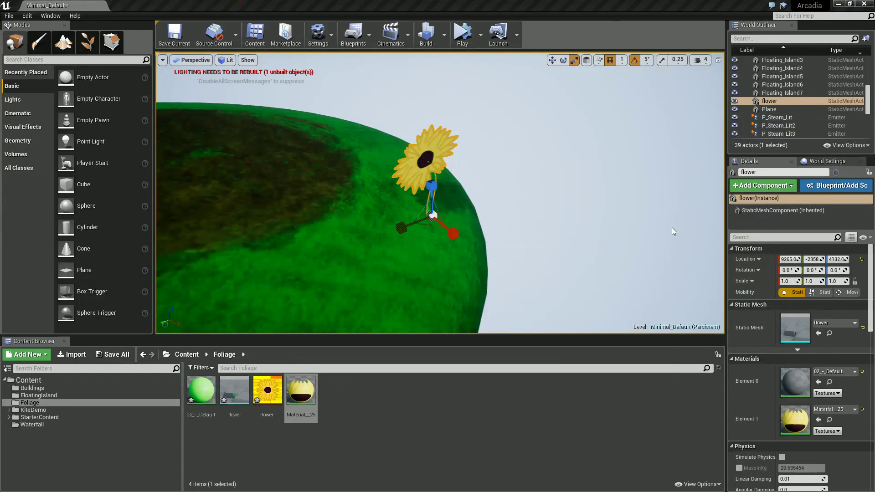
pyautogui.press('f')
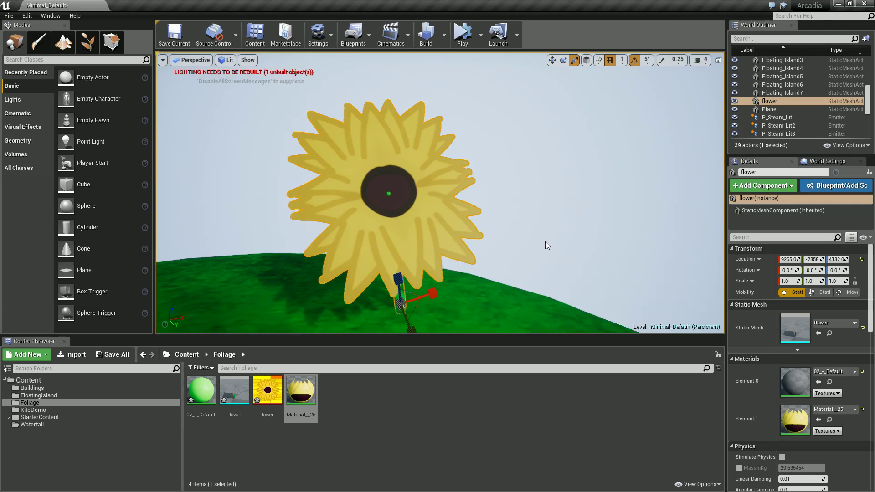
pyautogui.keyDown('alt'); pyautogui.moveTo(545, 241); pyautogui.dragTo(420, 226); pyautogui.keyUp('alt')
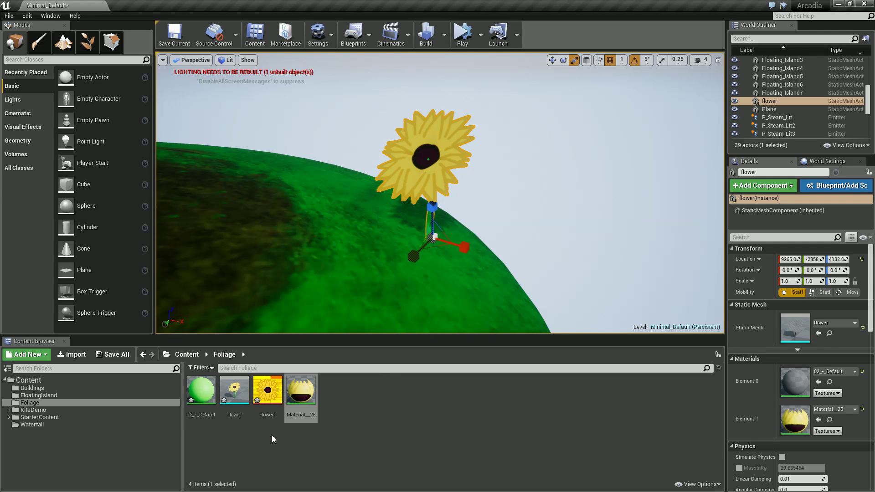
# Step: Reopen Material__25, add a SimpleGrassWind node and connect its result to World Position Offset
pyautogui.doubleClick(794, 419)
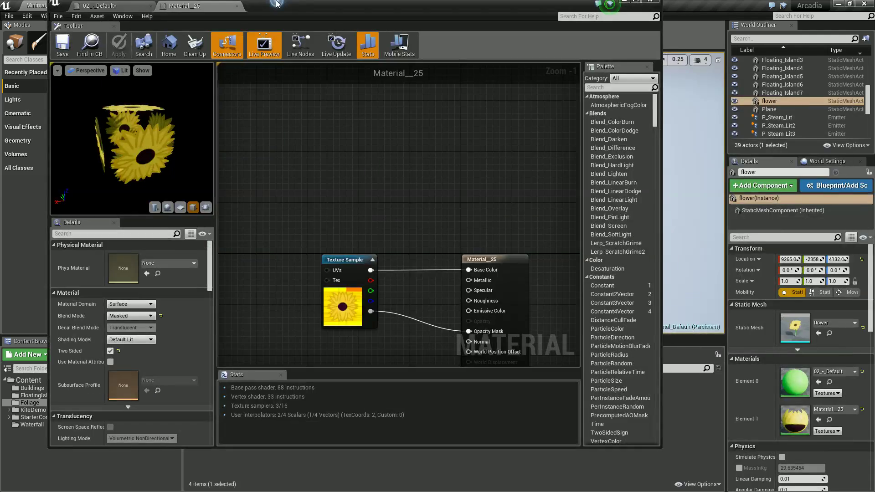
pyautogui.moveTo(293, 280); pyautogui.dragTo(368, 158, button='right')
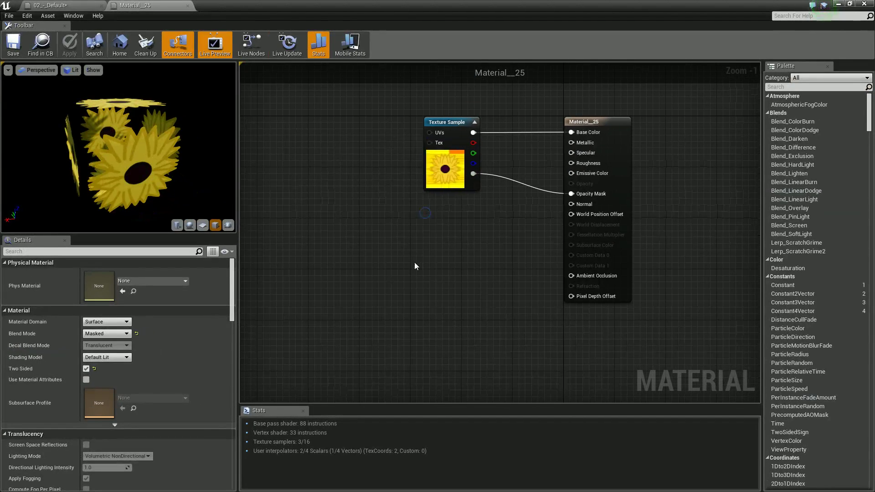
pyautogui.rightClick(414, 263)
pyautogui.write('wind')
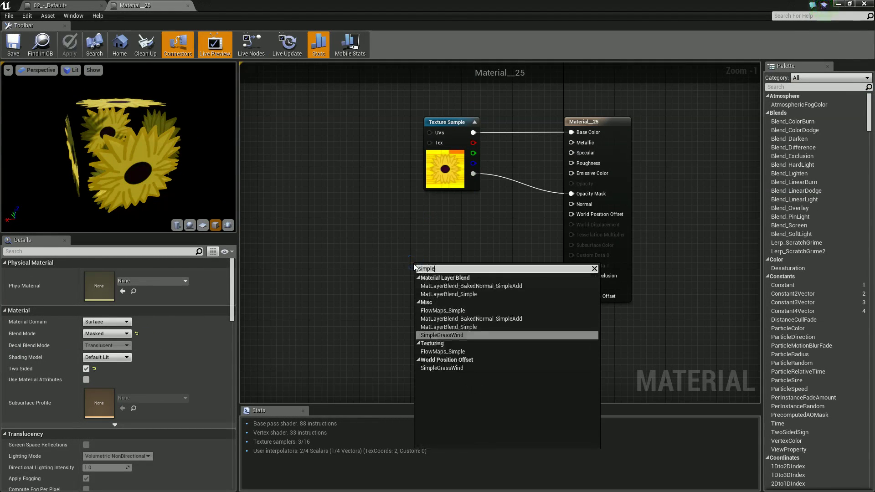
pyautogui.press('Return')
pyautogui.moveTo(490, 277); pyautogui.dragTo(572, 214)
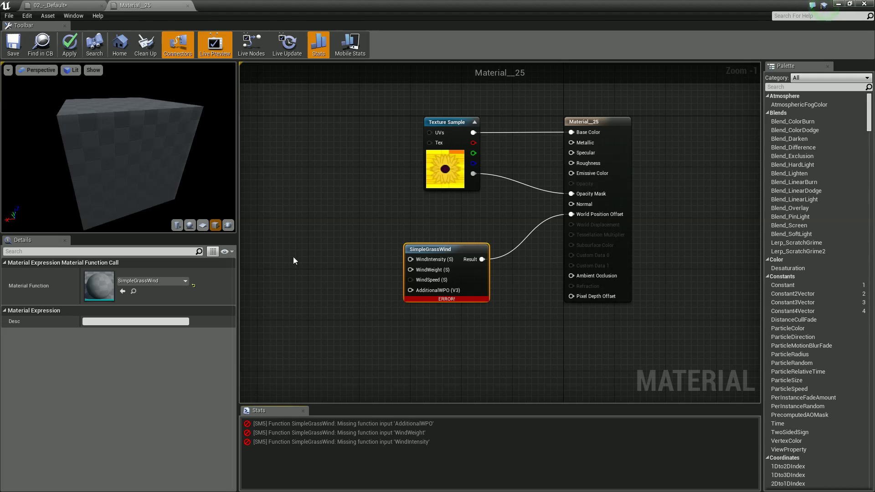
# Step: Add two constants, wiring the first to WindIntensity and the second to both WindWeight and AdditionalWPO
pyautogui.click(321, 233)
pyautogui.click(338, 286)
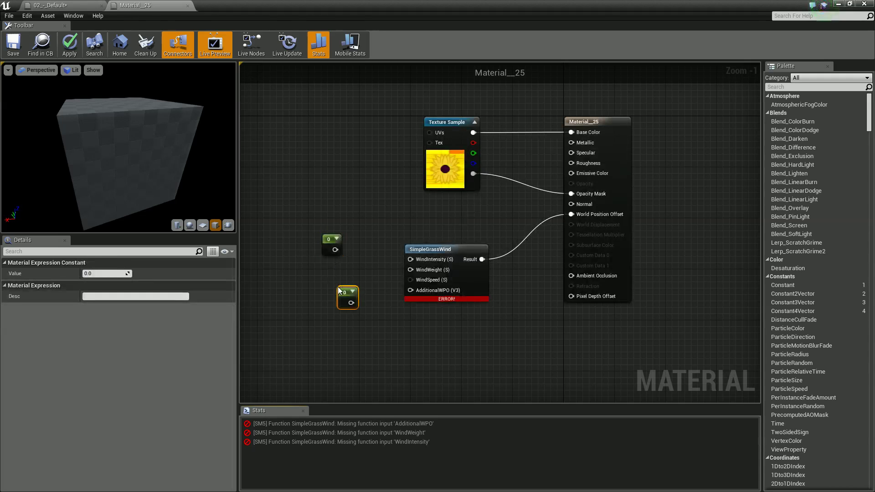
pyautogui.moveTo(338, 251); pyautogui.dragTo(411, 290)
# Step: Set the WindIntensity constant to 0.4 and the constant feeding WindWeight and AdditionalWPO to 0.5
pyautogui.click(331, 245)
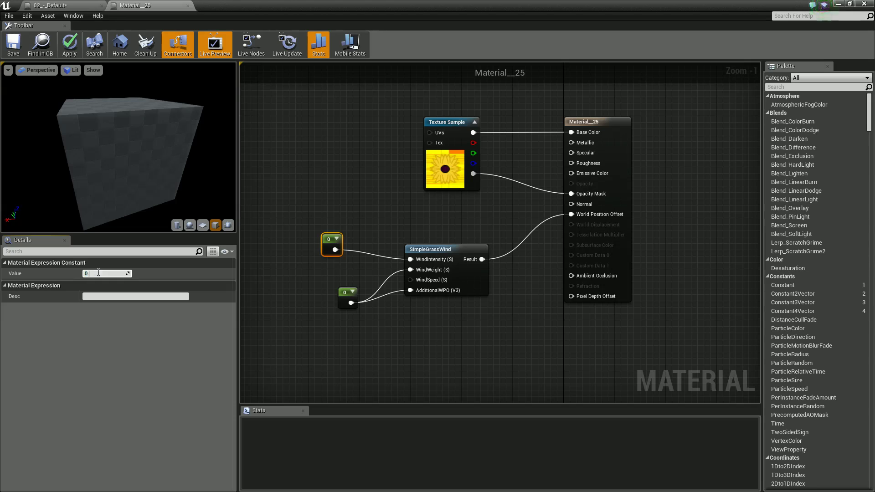
pyautogui.press('Tab')
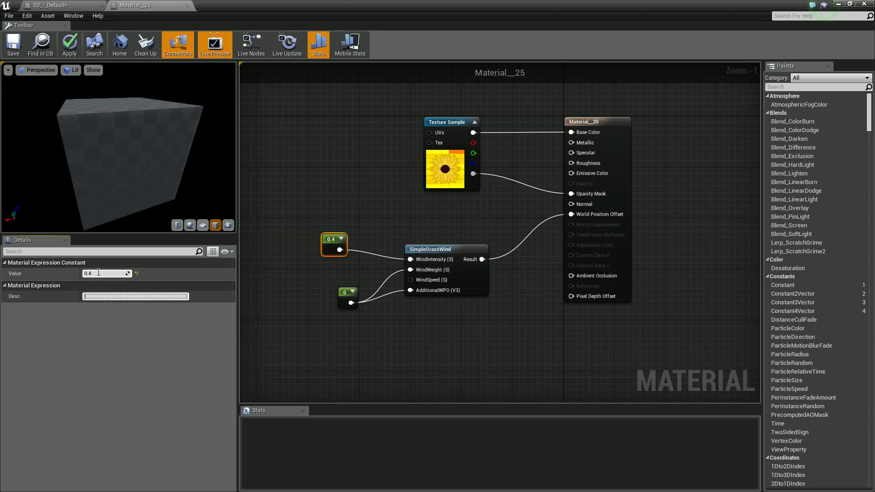
pyautogui.click(343, 294)
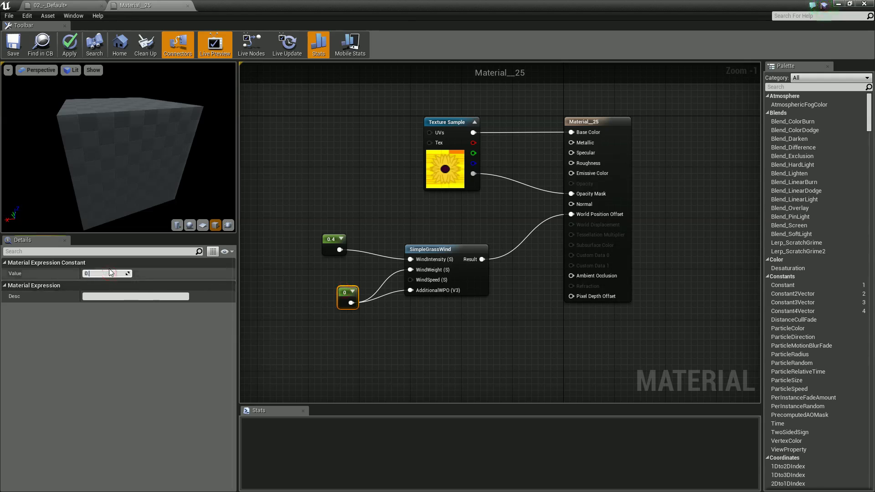
pyautogui.click(290, 203)
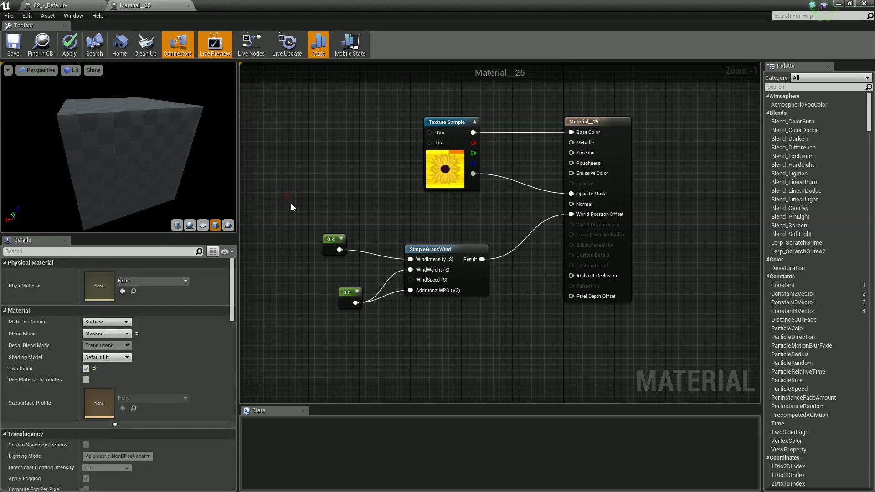
# Step: Copy the SimpleGrassWind node and both constants into 02_-_Default, connect the result to World Position Offset and save
pyautogui.moveTo(409, 286); pyautogui.dragTo(469, 305)
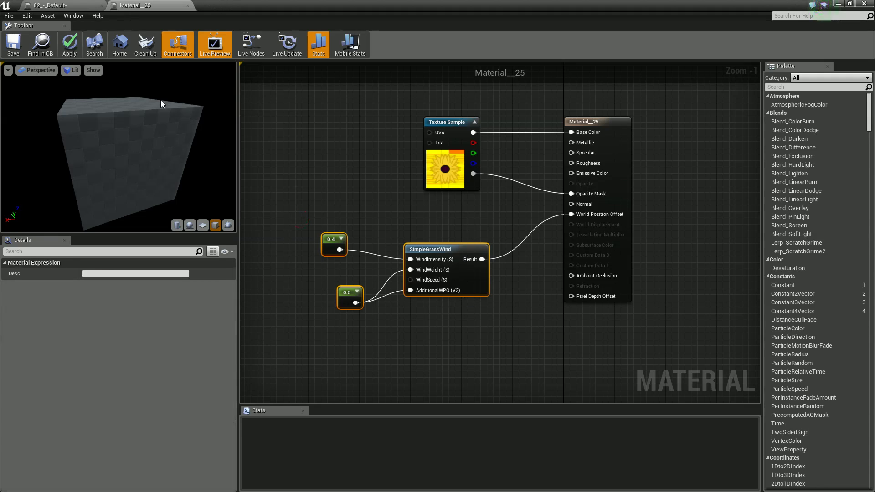
pyautogui.click(54, 6)
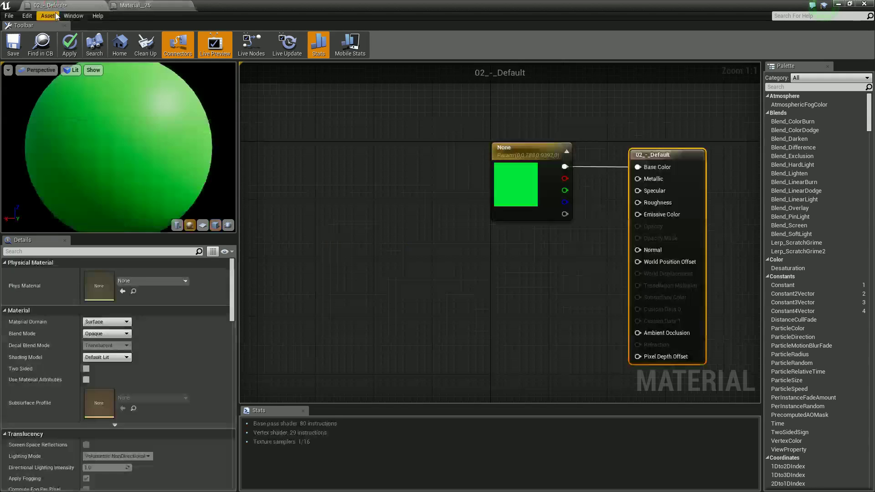
pyautogui.hotkey('ctrl', 'v')
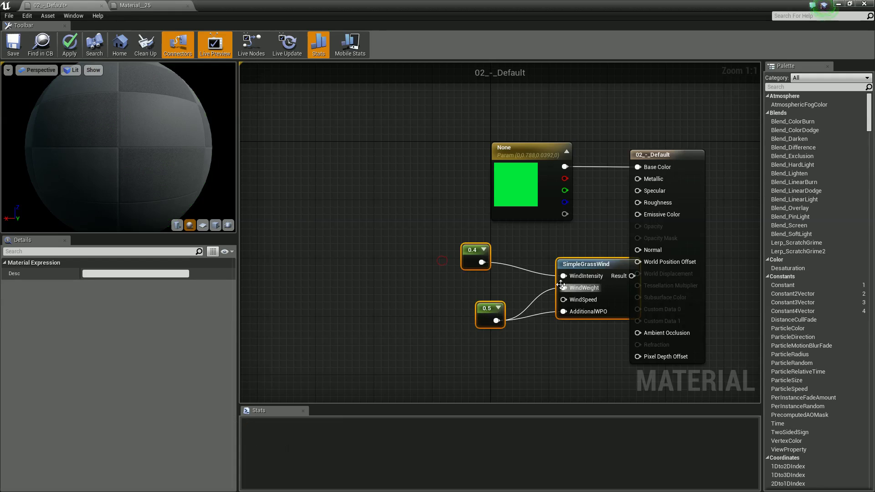
pyautogui.moveTo(578, 256); pyautogui.dragTo(497, 277)
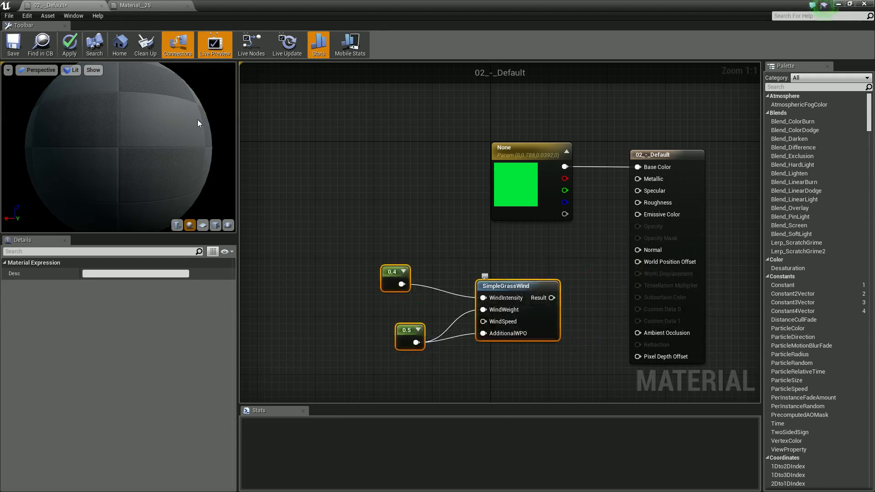
pyautogui.moveTo(550, 298); pyautogui.dragTo(639, 264)
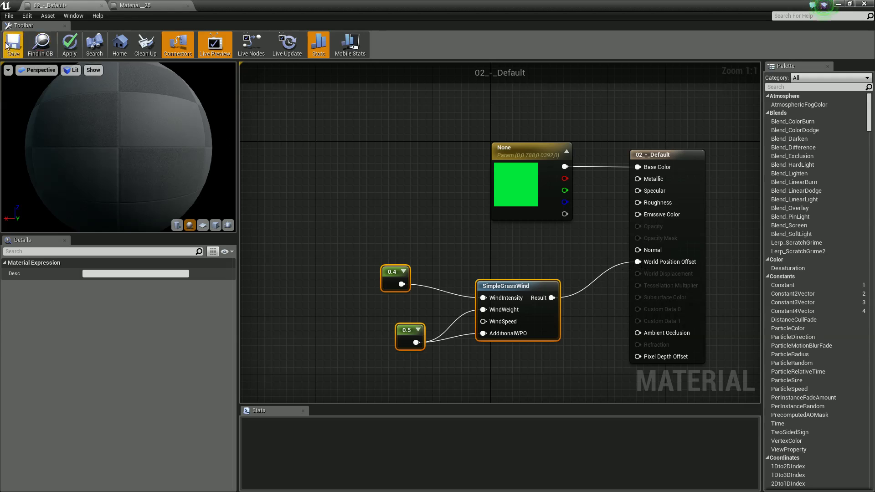
# Step: Compare the wind motion in both material previews and check the flower in the level
pyautogui.click(149, 6)
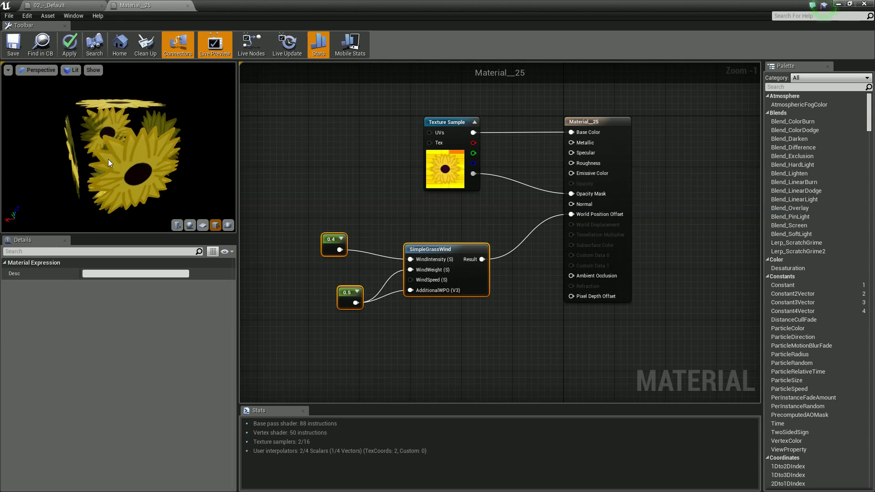
pyautogui.click(49, 5)
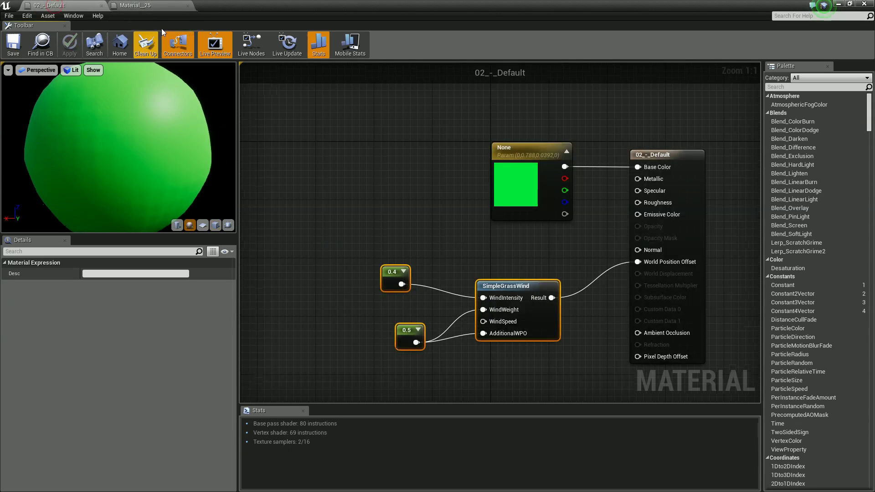
pyautogui.click(229, 8)
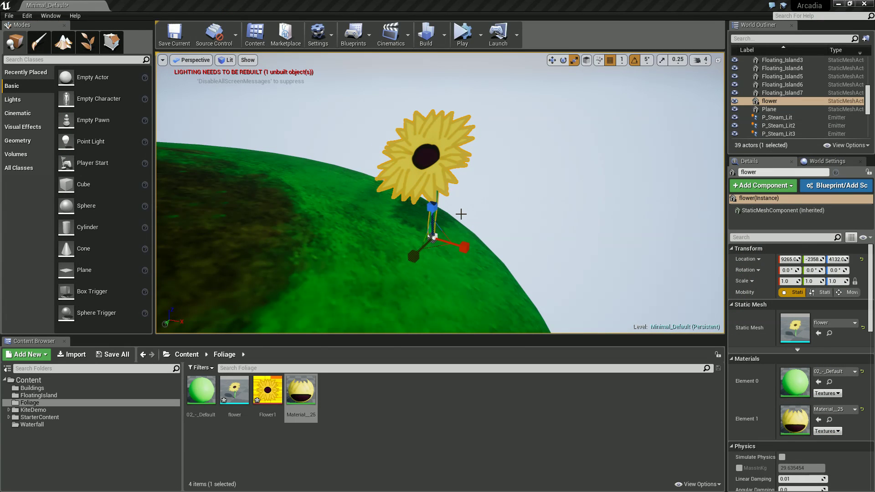
pyautogui.keyDown('alt'); pyautogui.moveTo(454, 229); pyautogui.dragTo(396, 207); pyautogui.keyUp('alt')
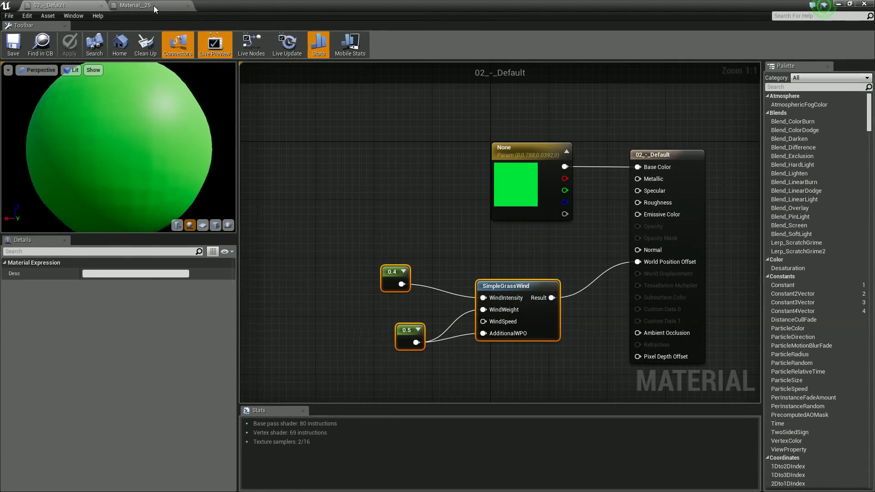
# Step: Save Material__25 with its wind setup and view the flower's movement in the level
pyautogui.click(154, 6)
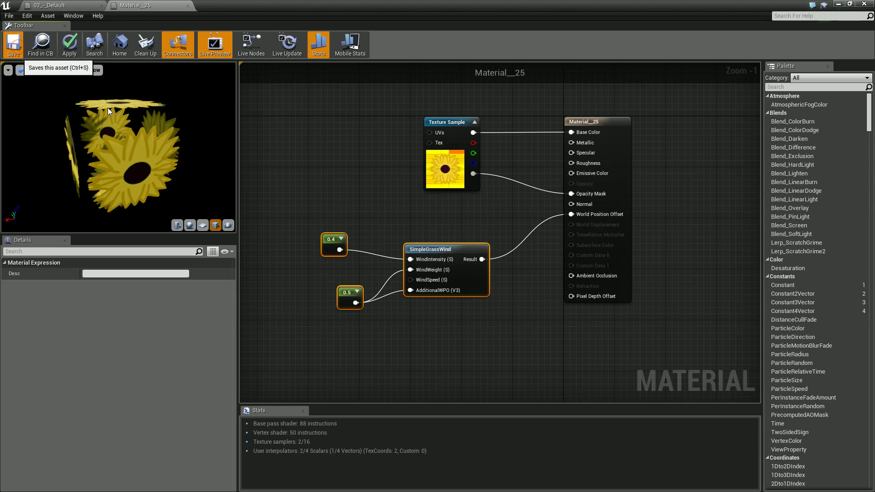
pyautogui.moveTo(262, 4); pyautogui.dragTo(874, 176)
pyautogui.moveTo(517, 217)
pyautogui.mouseDown(button='right')
pyautogui.moveTo(531, 205)
pyautogui.moveTo(485, 207)
pyautogui.moveTo(523, 244)
pyautogui.moveTo(556, 233)
pyautogui.moveTo(559, 169)
pyautogui.moveTo(563, 306)
pyautogui.moveTo(570, 291)
pyautogui.moveTo(562, 230)
pyautogui.moveTo(568, 258)
pyautogui.moveTo(565, 248)
pyautogui.moveTo(477, 252)
pyautogui.moveTo(559, 251)
pyautogui.moveTo(518, 208)
pyautogui.mouseUp(button='right')
pyautogui.press('d')
pyautogui.press('s')
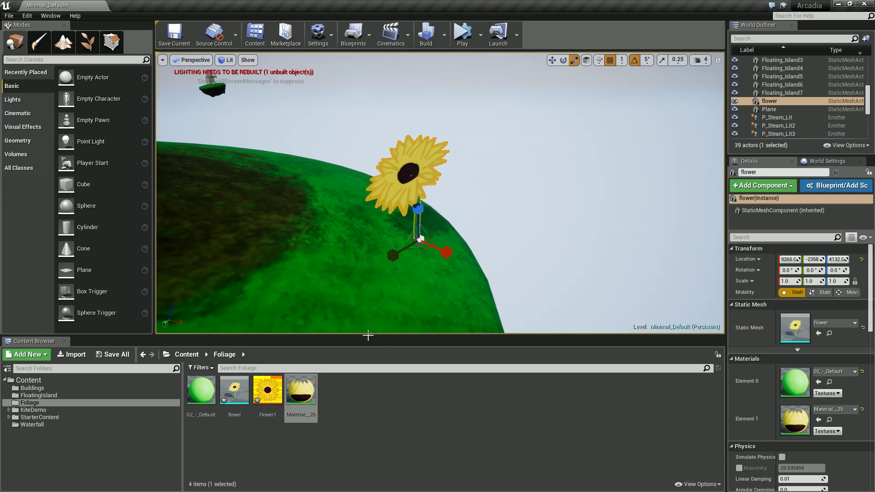
# Step: Switch to Autodesk SketchBook, hide the flower layer in Flower.png and add a new layer above it
pyautogui.hotkey('alt', 'Tab')
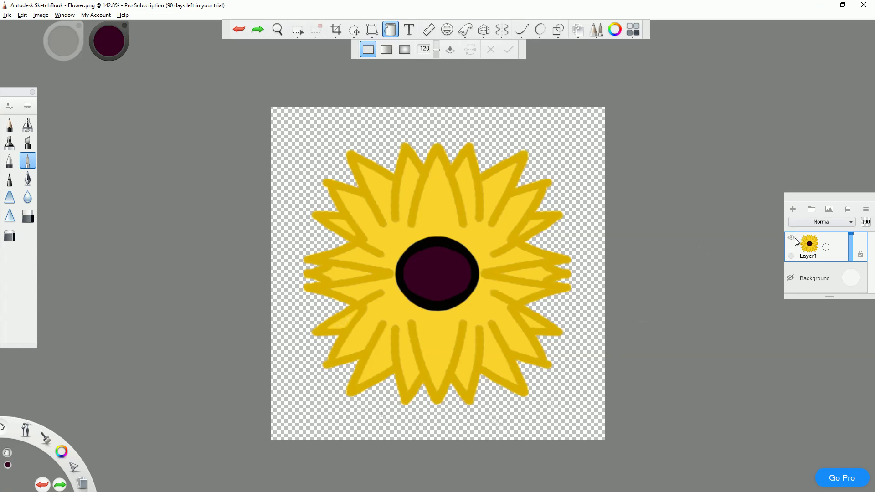
pyautogui.click(792, 239)
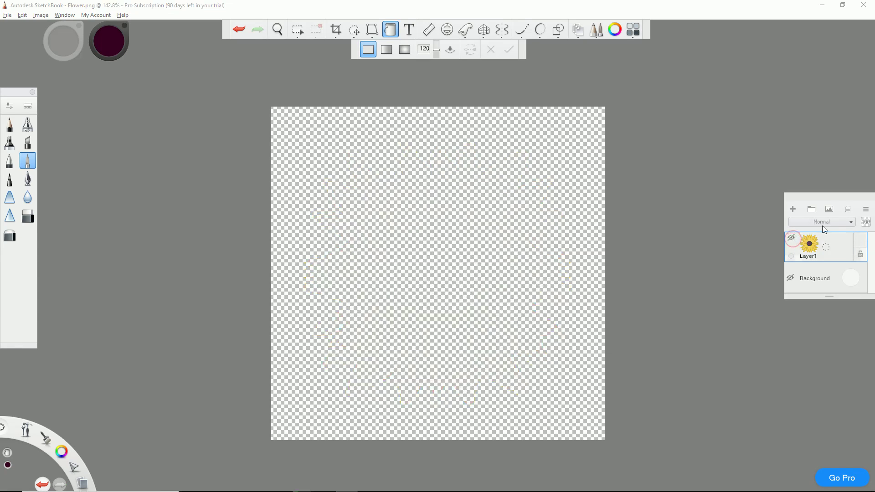
pyautogui.click(792, 208)
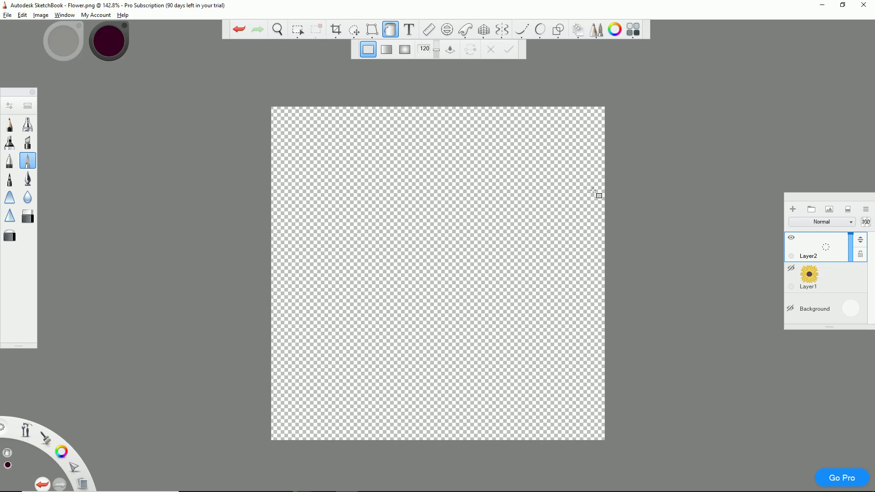
# Step: Turn on horizontal and vertical symmetry with Steady Stroke and outline a mirrored pair of large petals in dark red on Layer2
pyautogui.click(501, 30)
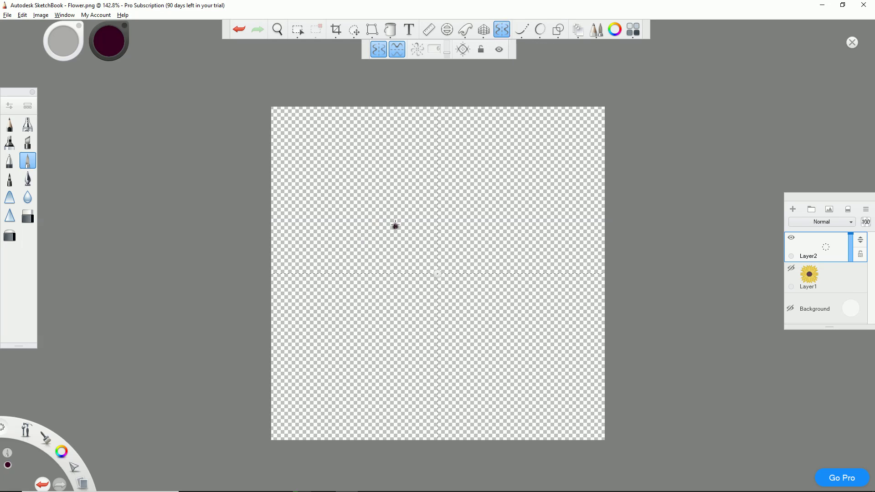
pyautogui.click(108, 41)
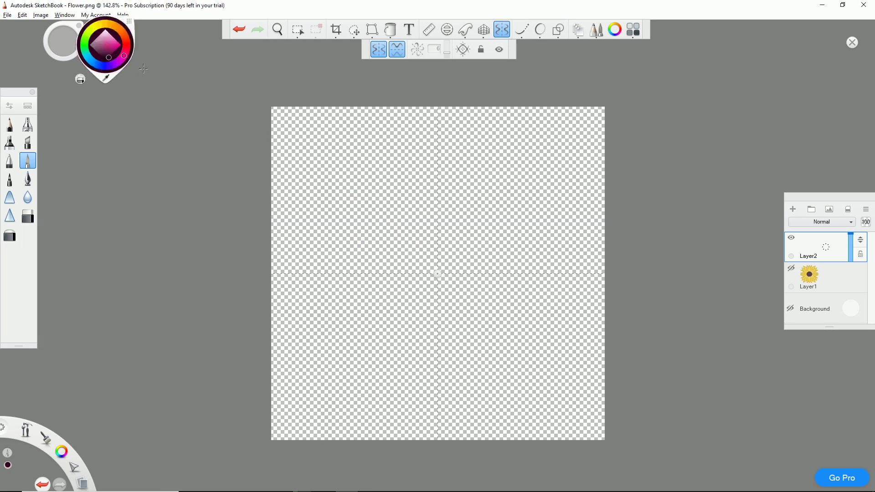
pyautogui.click(113, 46)
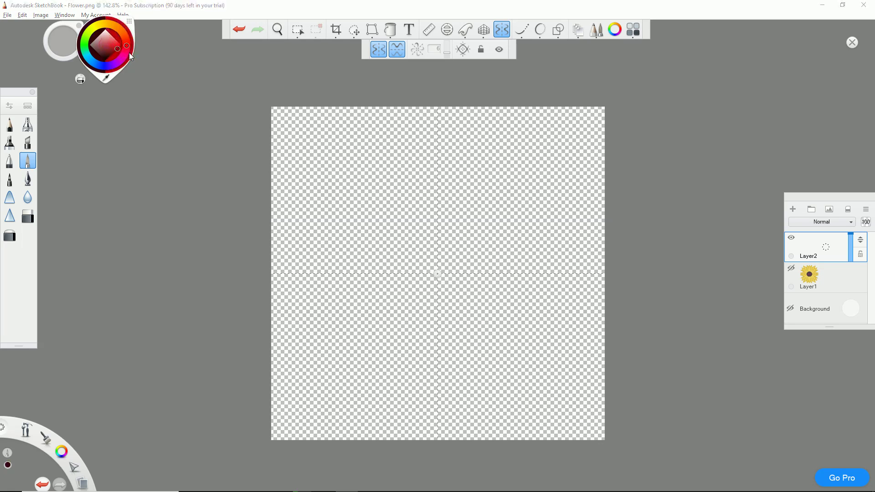
pyautogui.click(521, 29)
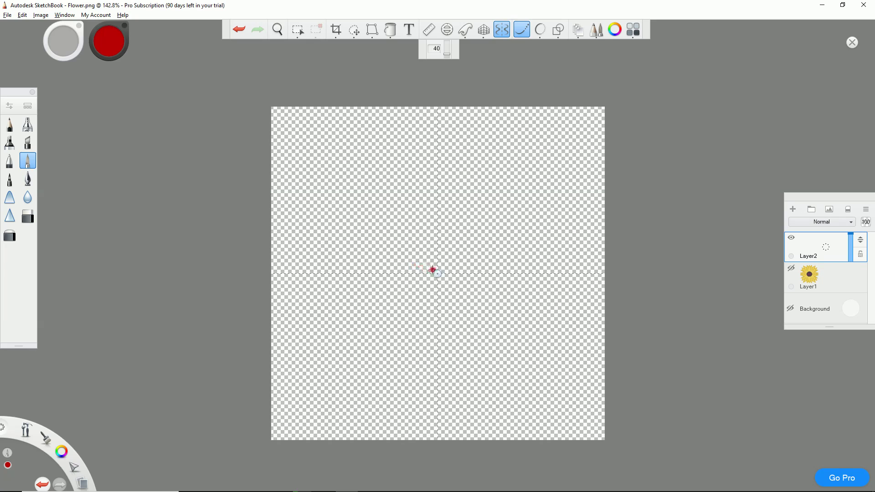
pyautogui.moveTo(425, 266)
pyautogui.mouseDown()
pyautogui.moveTo(428, 239)
pyautogui.moveTo(341, 150)
pyautogui.moveTo(437, 121)
pyautogui.mouseUp()
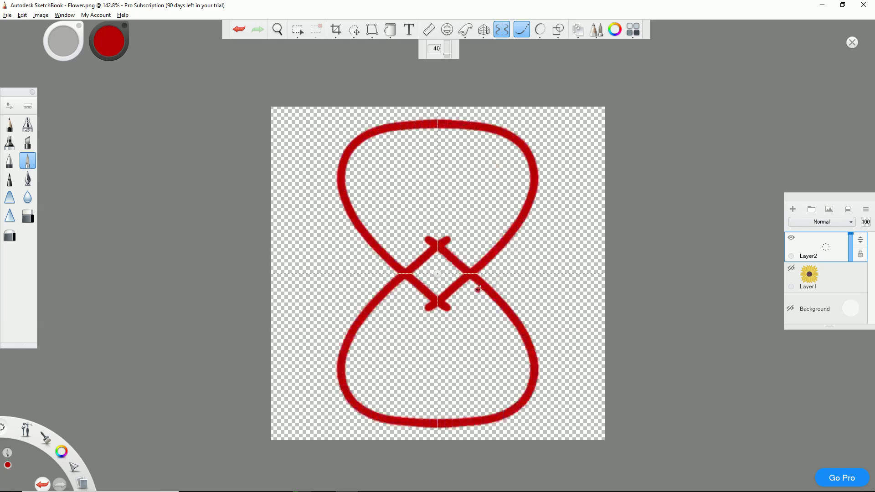
# Step: Add a layer above the petals, draw a black circle around the flower's centre and fill it with black
pyautogui.click(793, 209)
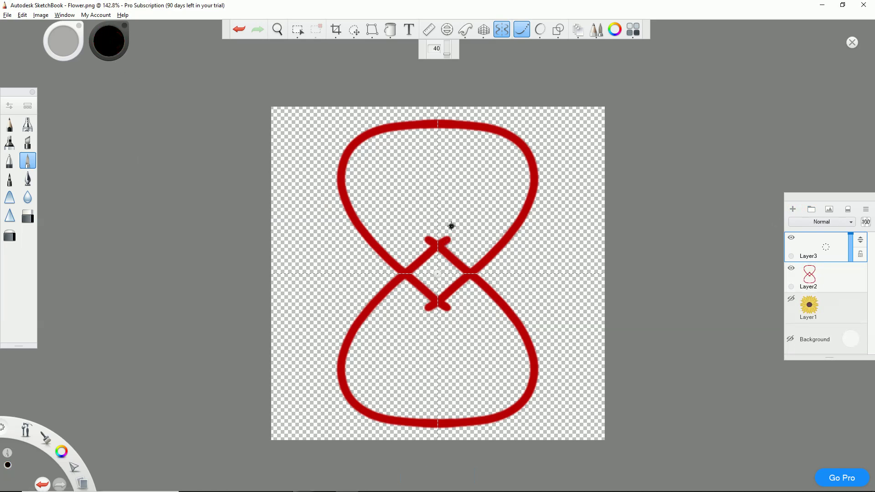
pyautogui.moveTo(476, 293)
pyautogui.mouseDown()
pyautogui.moveTo(486, 273)
pyautogui.moveTo(480, 248)
pyautogui.moveTo(443, 223)
pyautogui.mouseUp()
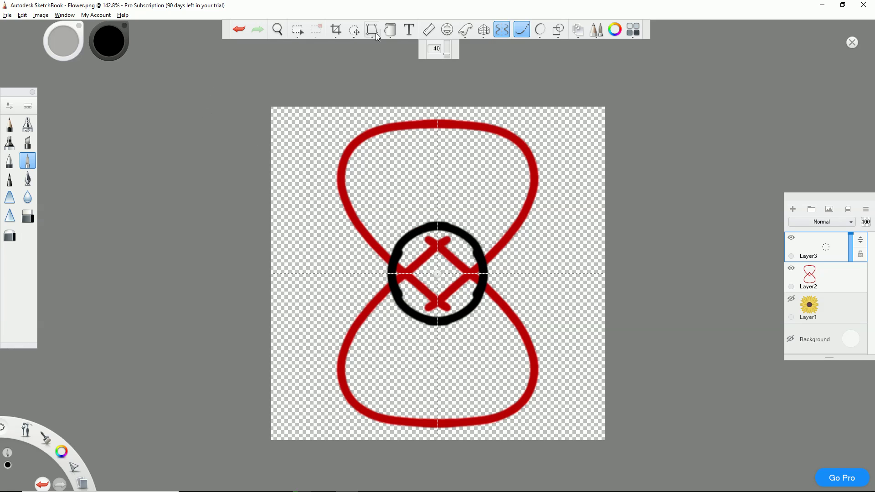
pyautogui.click(390, 29)
pyautogui.click(427, 257)
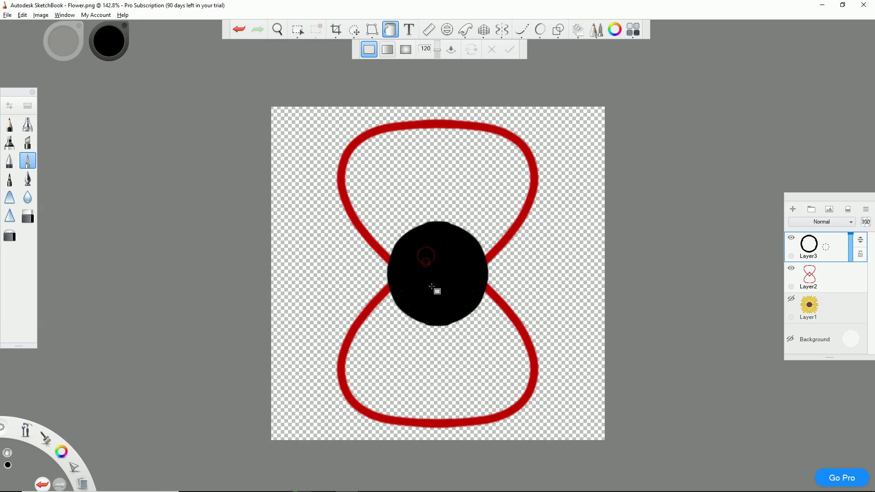
# Step: Fill the inside of both petals on Layer2 with bright red, undoing the recolouring of their dark red outline
pyautogui.click(837, 273)
pyautogui.press('alt')
pyautogui.click(351, 165)
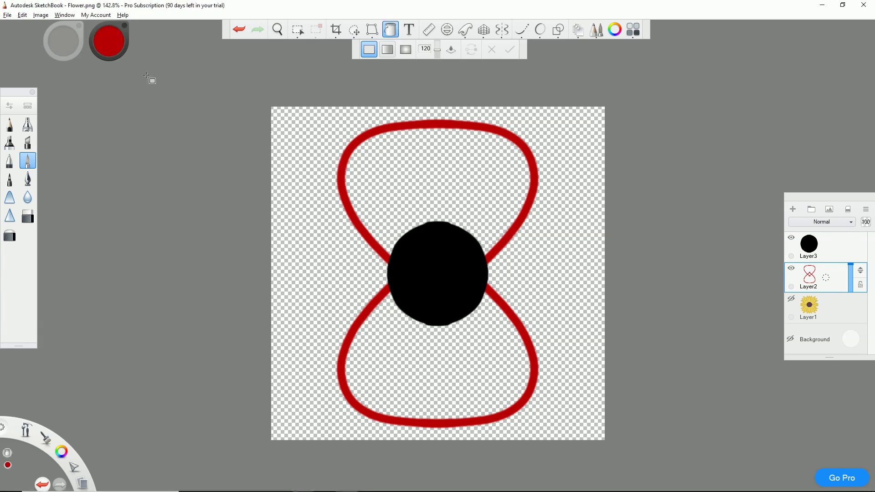
pyautogui.click(119, 45)
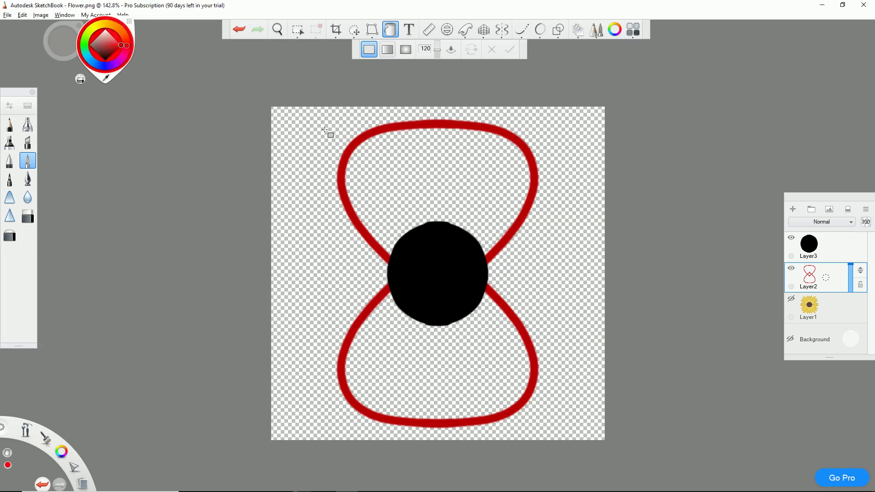
pyautogui.click(430, 174)
pyautogui.click(437, 338)
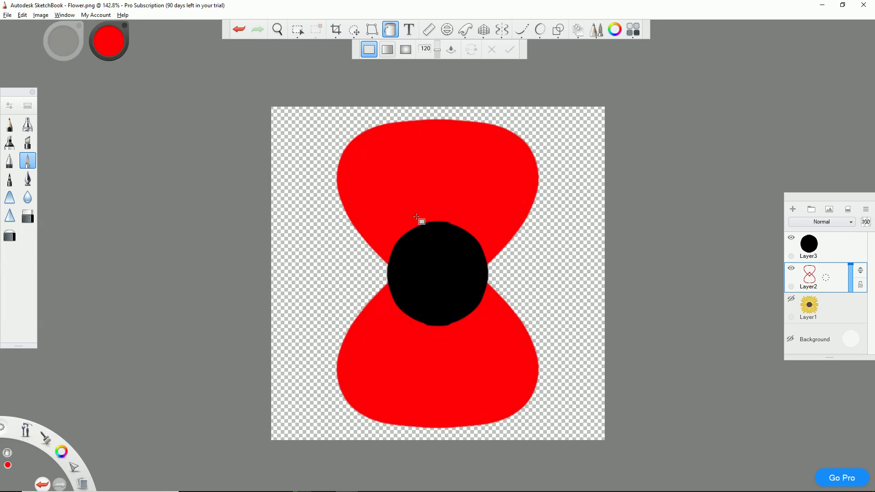
pyautogui.hotkey('ctrl', 'z')
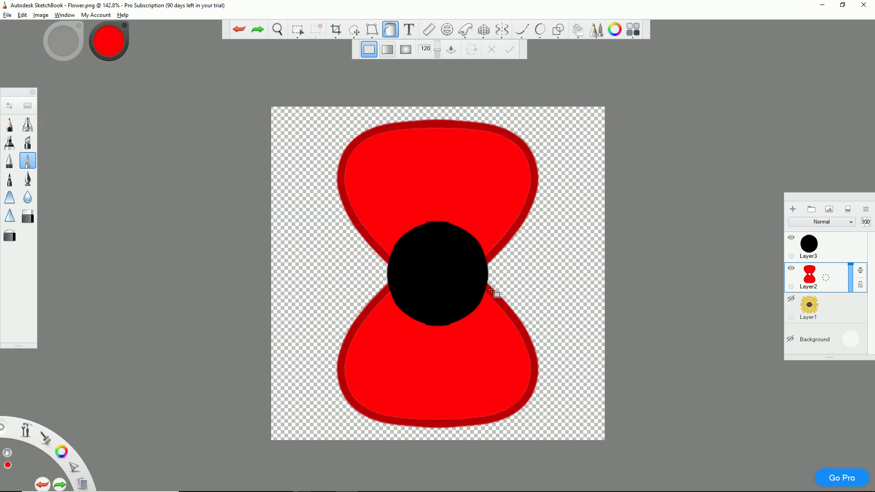
# Step: Scale down the black centre circle on Layer3 and merge that layer into the petal layer
pyautogui.click(809, 246)
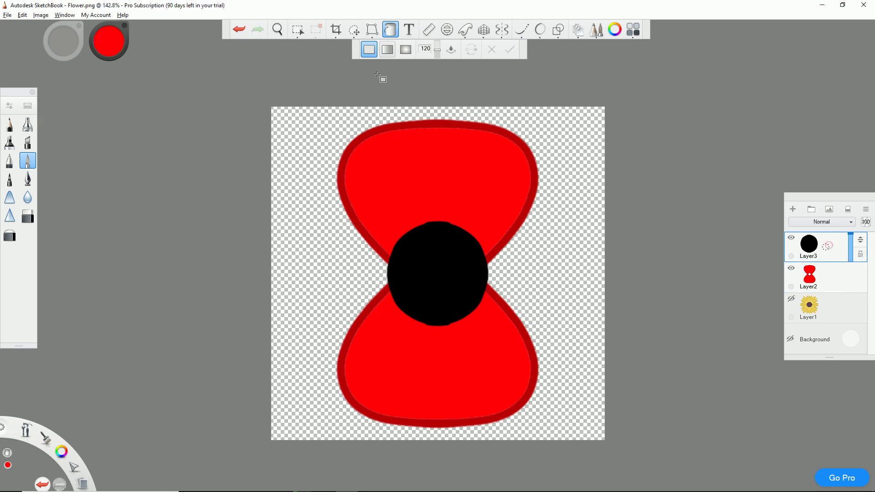
pyautogui.click(354, 30)
pyautogui.moveTo(433, 82); pyautogui.dragTo(443, 123)
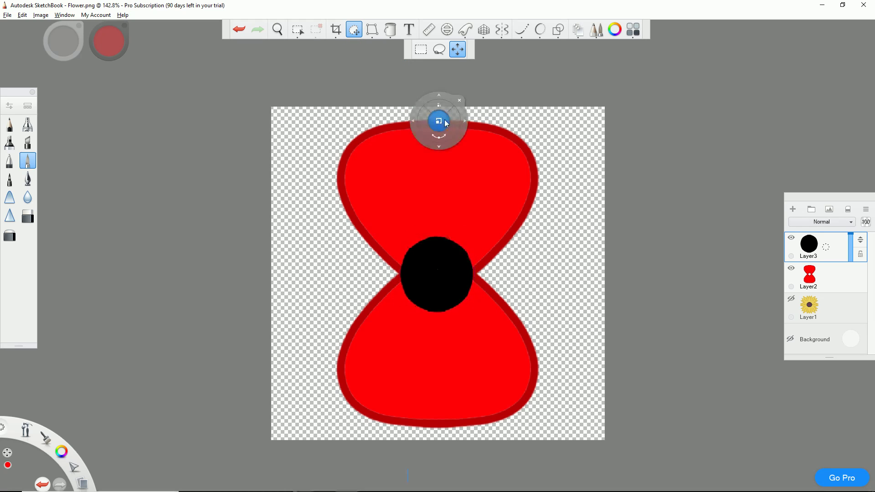
pyautogui.click(457, 101)
pyautogui.moveTo(832, 251); pyautogui.dragTo(828, 280)
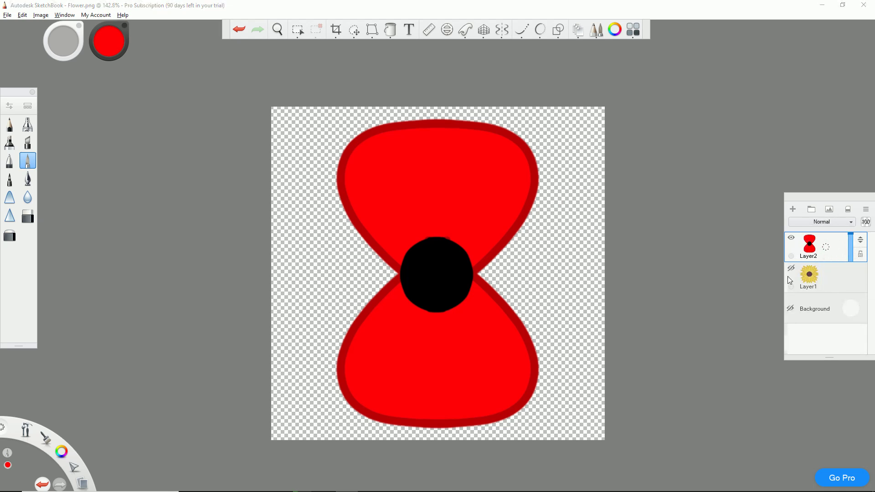
# Step: Transform the merged flower on Layer2 to be slightly wider and slightly shorter
pyautogui.click(362, 36)
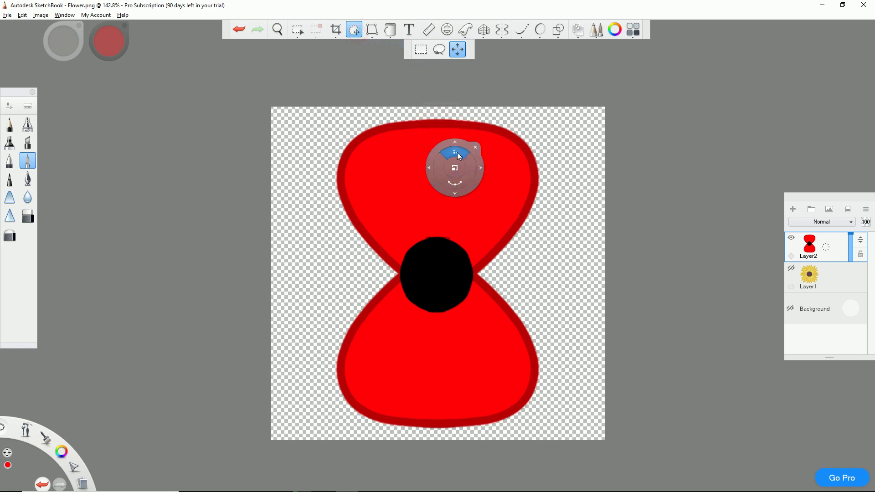
pyautogui.moveTo(458, 154)
pyautogui.mouseDown()
pyautogui.moveTo(473, 154)
pyautogui.moveTo(464, 150)
pyautogui.moveTo(469, 166)
pyautogui.mouseUp()
pyautogui.click(492, 161)
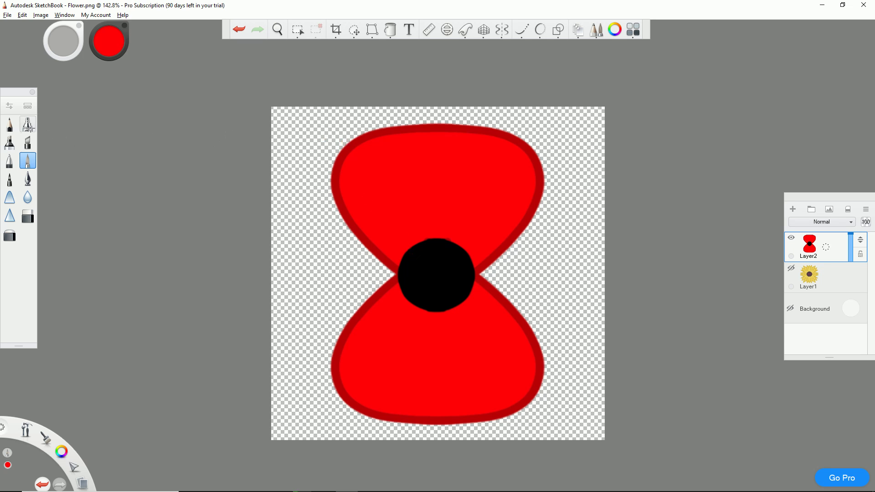
# Step: Airbrush a soft muted-red spot onto each petal and save the image as Flower1.png
pyautogui.click(28, 124)
pyautogui.moveTo(108, 41)
pyautogui.mouseDown()
pyautogui.moveTo(219, 58)
pyautogui.moveTo(64, 1)
pyautogui.moveTo(98, 7)
pyautogui.mouseUp()
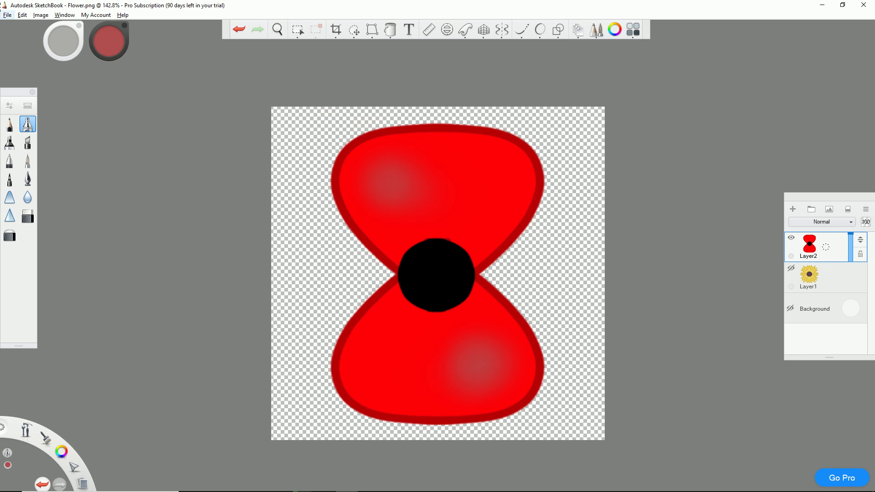
pyautogui.click(7, 15)
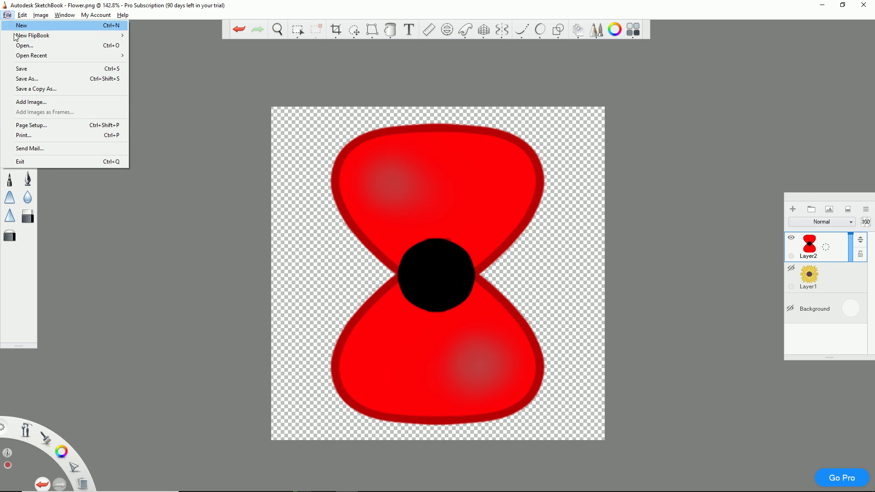
pyautogui.click(45, 79)
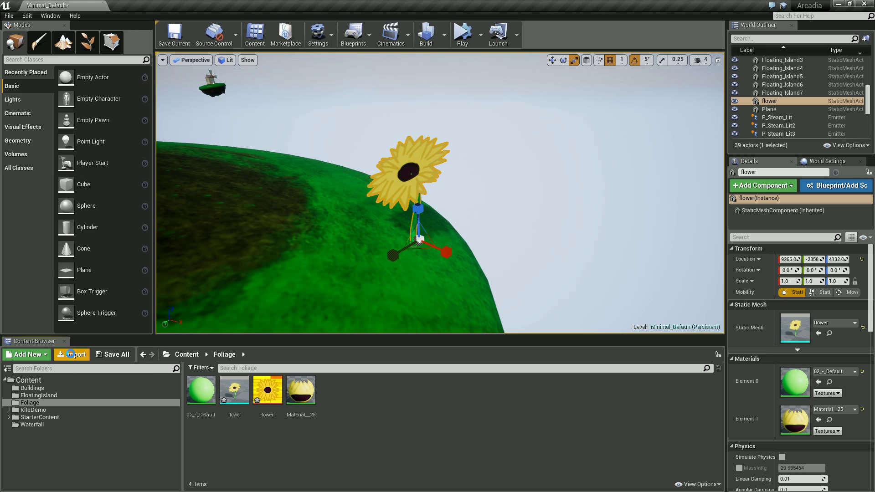
# Step: Switch to Unreal Engine, import the red flower texture into the Foliage folder and duplicate the flower static mesh
pyautogui.click(72, 354)
pyautogui.doubleClick(348, 154)
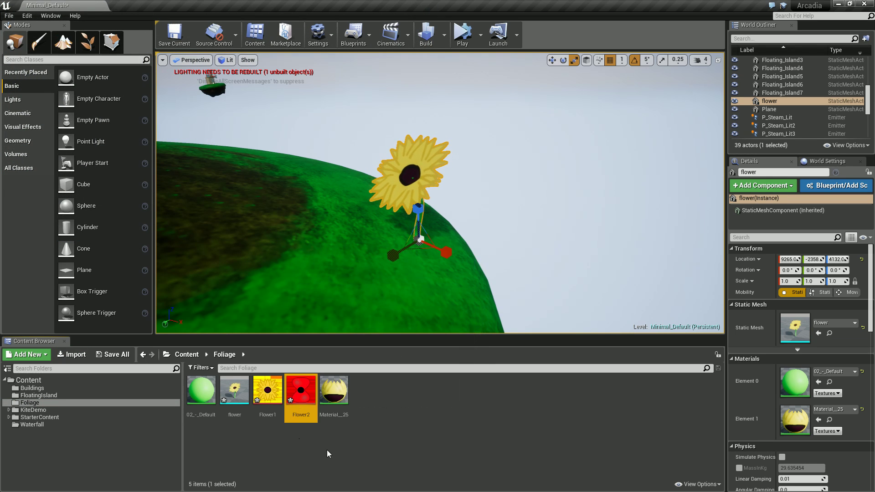
pyautogui.rightClick(232, 399)
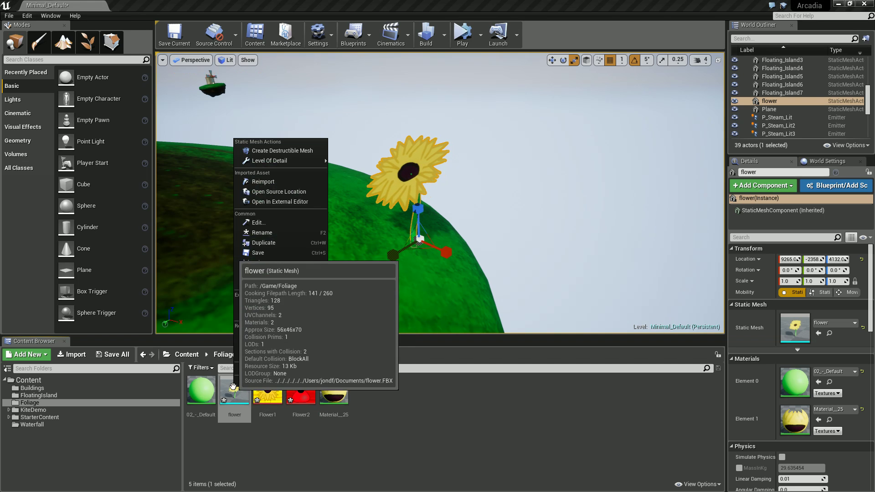
pyautogui.click(276, 243)
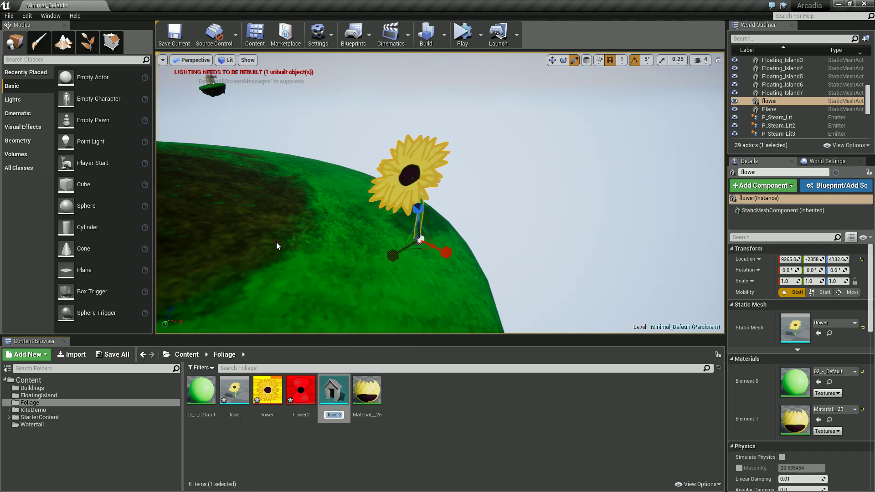
pyautogui.press('Return')
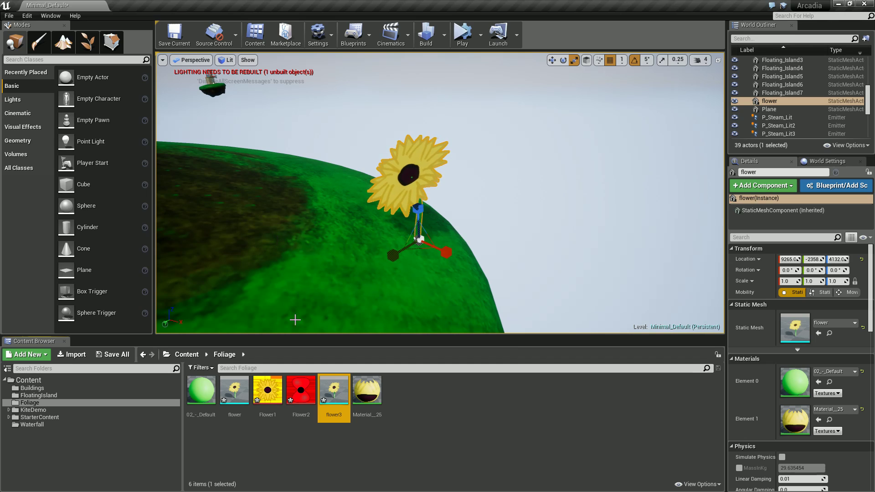
# Step: Duplicate Material__25, assign the Flower2 texture to the copy's Texture Sample node and save the new material
pyautogui.rightClick(367, 392)
pyautogui.click(406, 252)
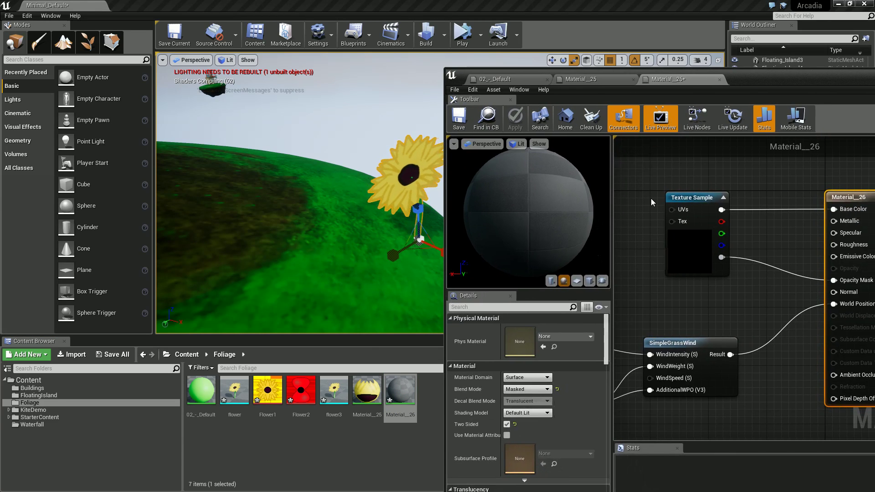
pyautogui.click(690, 236)
pyautogui.moveTo(300, 390); pyautogui.dragTo(520, 399)
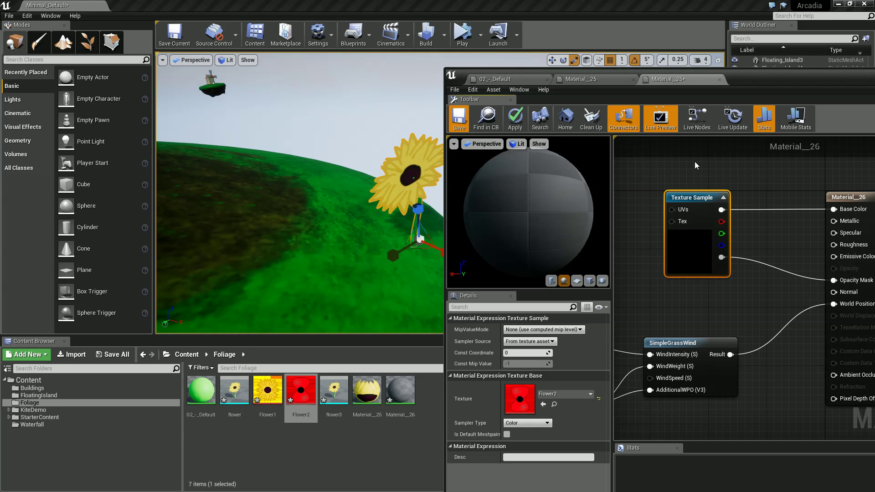
pyautogui.hotkey('ctrl', 's')
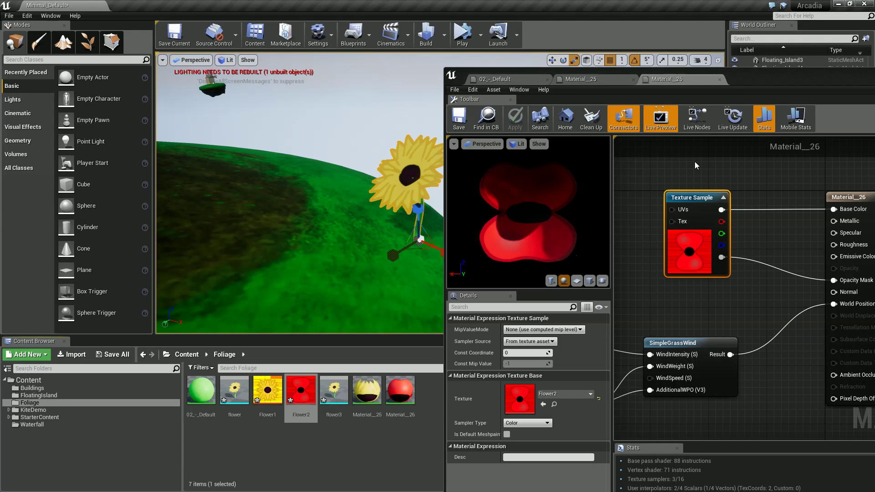
# Step: Move the material editor out of the way and apply Material__26 to Element 1 of the flower in the level
pyautogui.moveTo(742, 78); pyautogui.dragTo(754, 72)
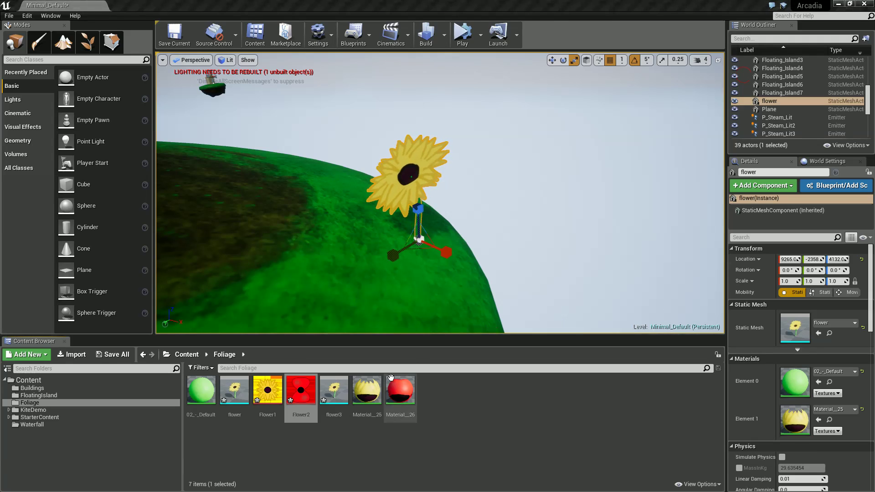
pyautogui.click(333, 391)
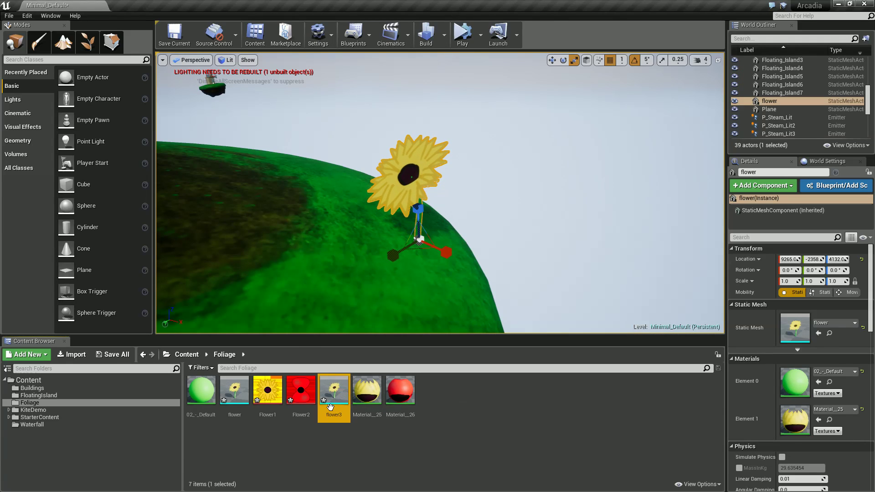
pyautogui.moveTo(400, 391); pyautogui.dragTo(797, 419)
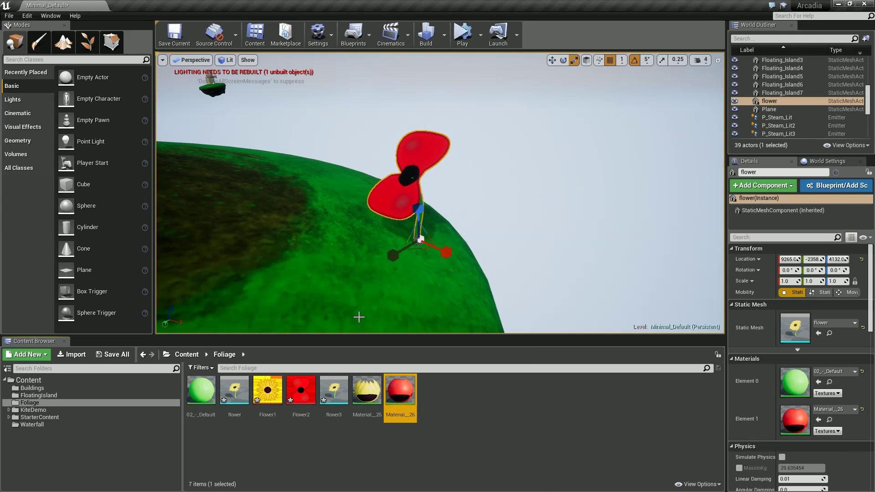
# Step: Open the flower3 mesh beside the level editor, assign Material__26 to its Element 1 material slot and save it
pyautogui.click(333, 394)
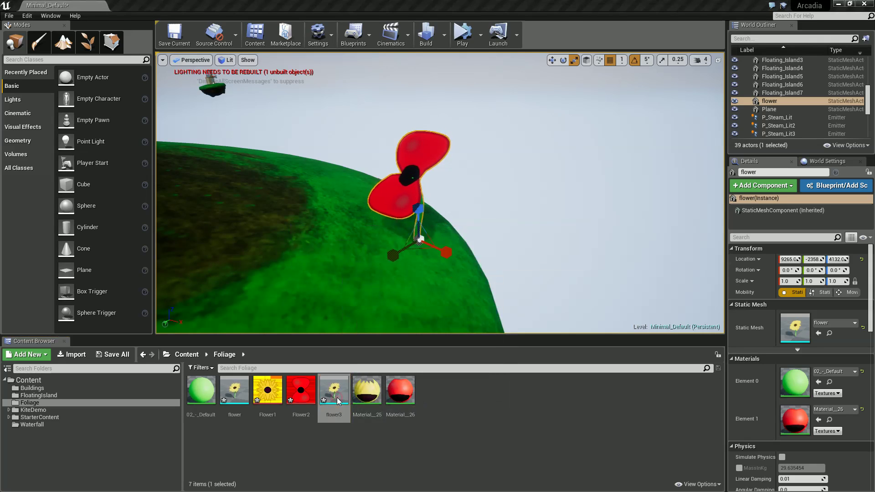
pyautogui.moveTo(715, 62); pyautogui.dragTo(872, 89)
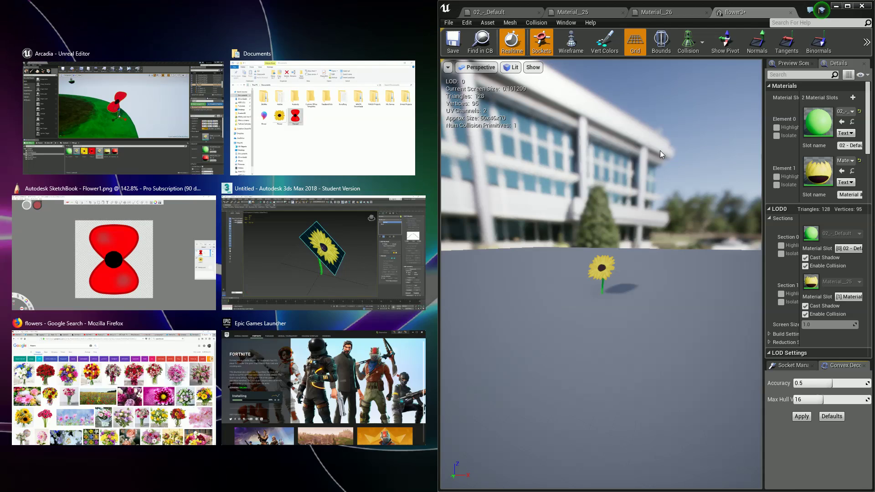
pyautogui.click(136, 137)
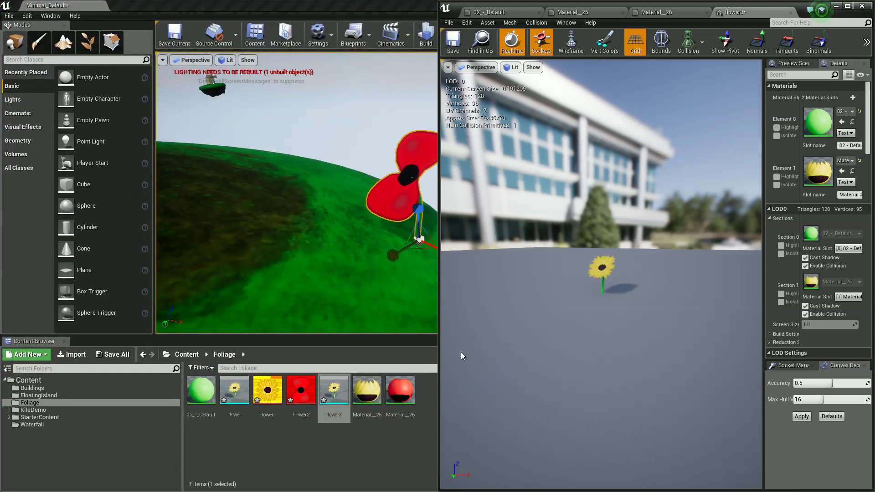
pyautogui.moveTo(400, 390); pyautogui.dragTo(813, 176)
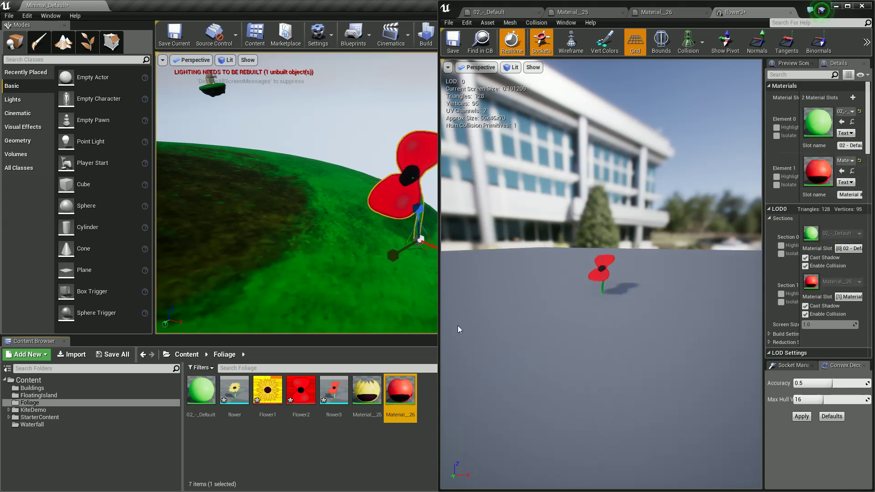
pyautogui.click(453, 41)
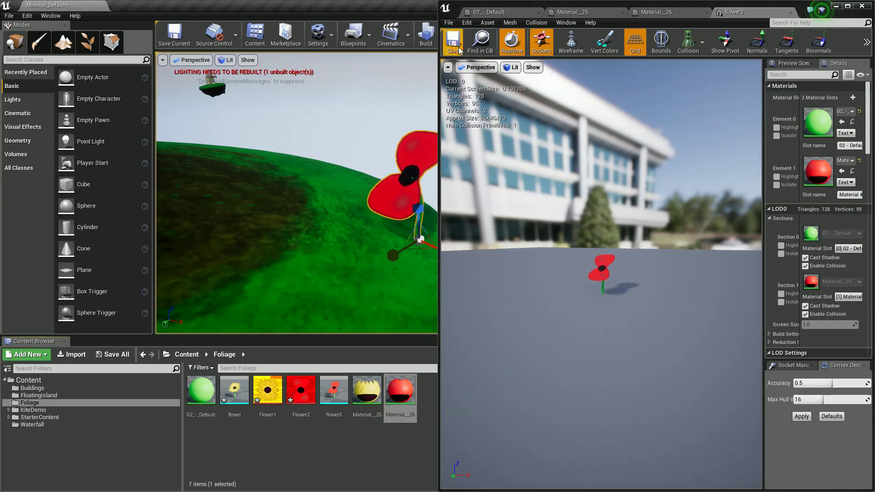
# Step: Close the mesh editor and place the yellow flower mesh from the Foliage folder beside the red flower on the island
pyautogui.click(862, 6)
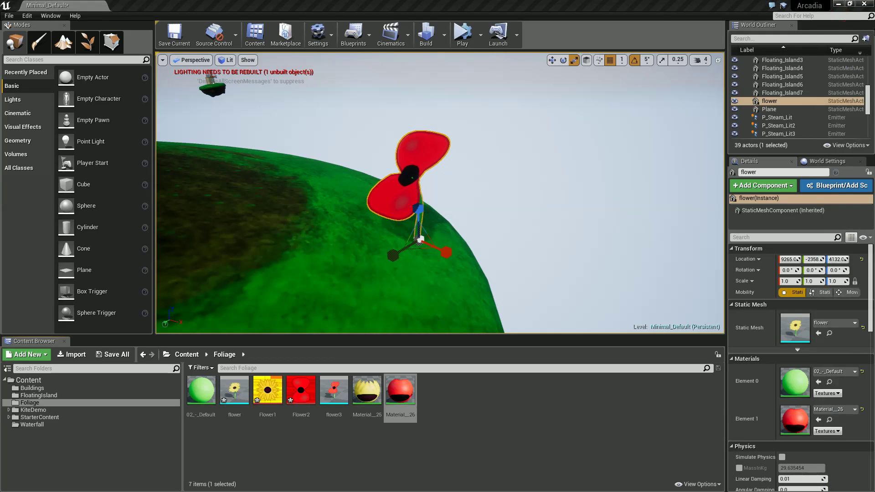
pyautogui.click(462, 433)
pyautogui.click(344, 412)
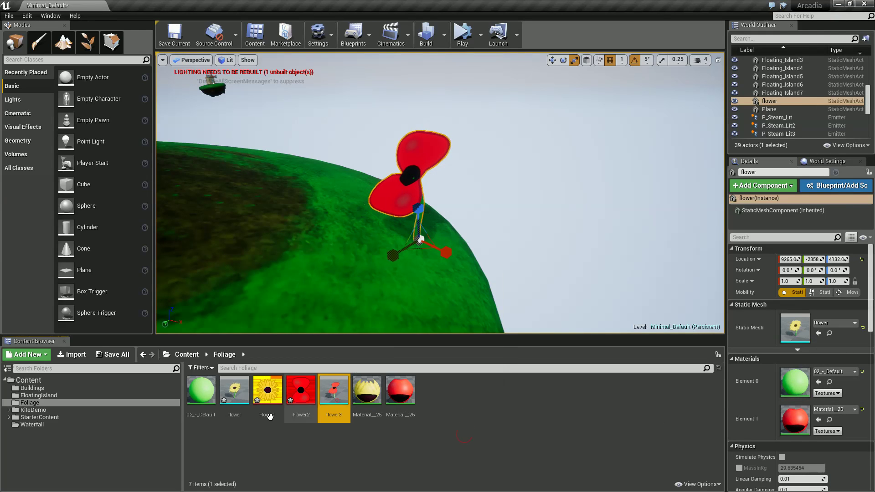
pyautogui.moveTo(234, 392); pyautogui.dragTo(329, 263)
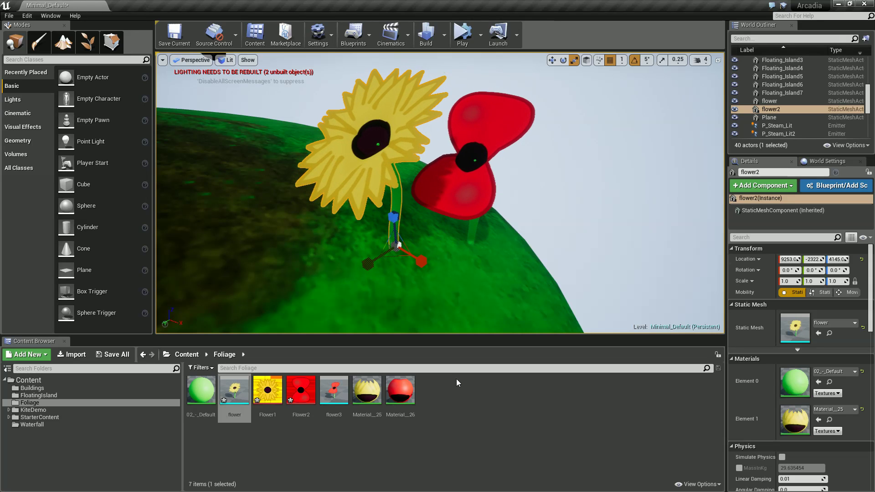
# Step: Inspect the yellow and red flowers on the island in a fullscreen viewport, from close up and from a distance
pyautogui.press('F11')
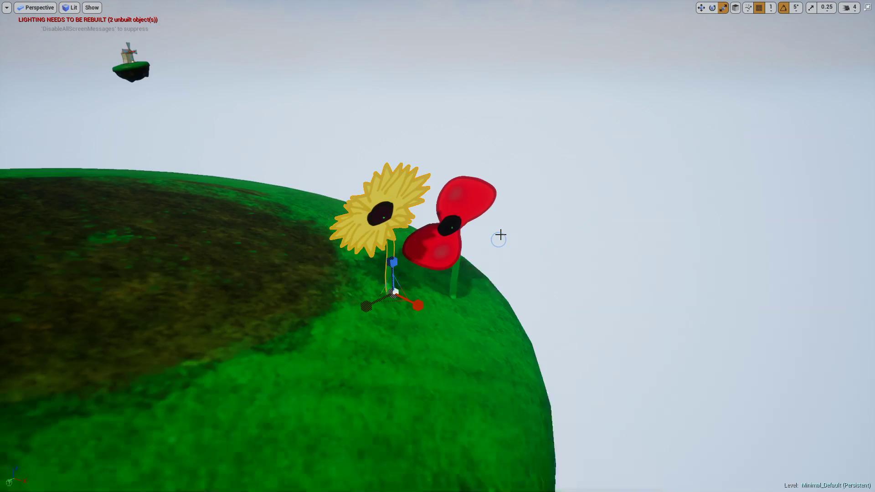
pyautogui.moveTo(500, 235)
pyautogui.mouseDown(button='right')
pyautogui.moveTo(511, 230)
pyautogui.moveTo(495, 230)
pyautogui.moveTo(498, 239)
pyautogui.mouseUp(button='right')
pyautogui.press('w')
pyautogui.press('d')
pyautogui.press('s')
pyautogui.press('s')
pyautogui.press('d')
pyautogui.press('a')
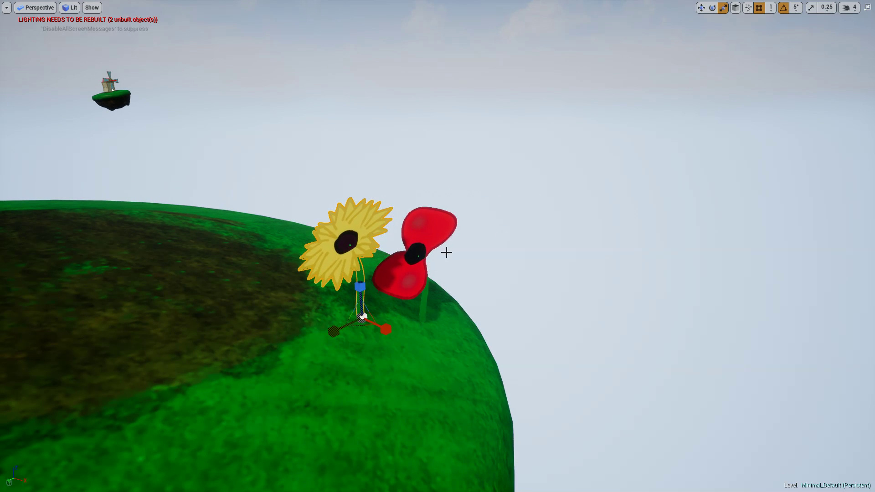
pyautogui.moveTo(395, 297)
pyautogui.mouseDown(button='right')
pyautogui.moveTo(389, 275)
pyautogui.moveTo(388, 298)
pyautogui.mouseUp(button='right')
pyautogui.press('w')
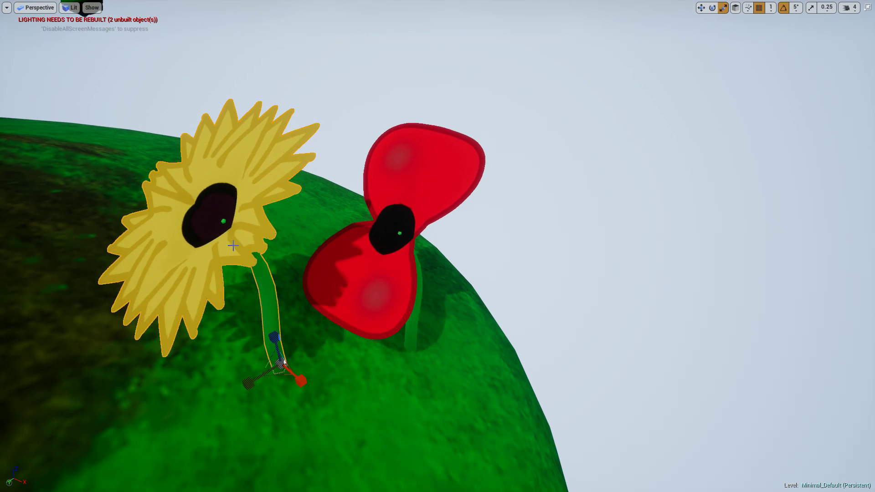
pyautogui.scroll(-5, 251, 278)
pyautogui.scroll(3, 260, 279)
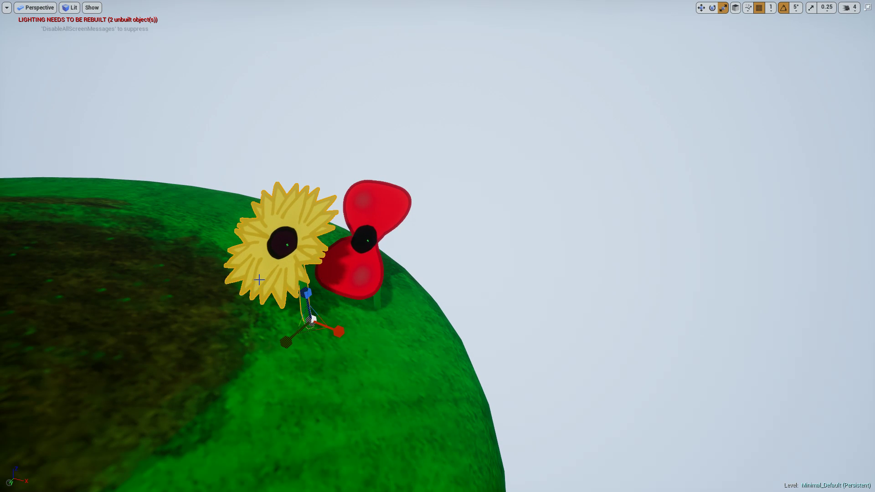
pyautogui.scroll(-6, 214, 266)
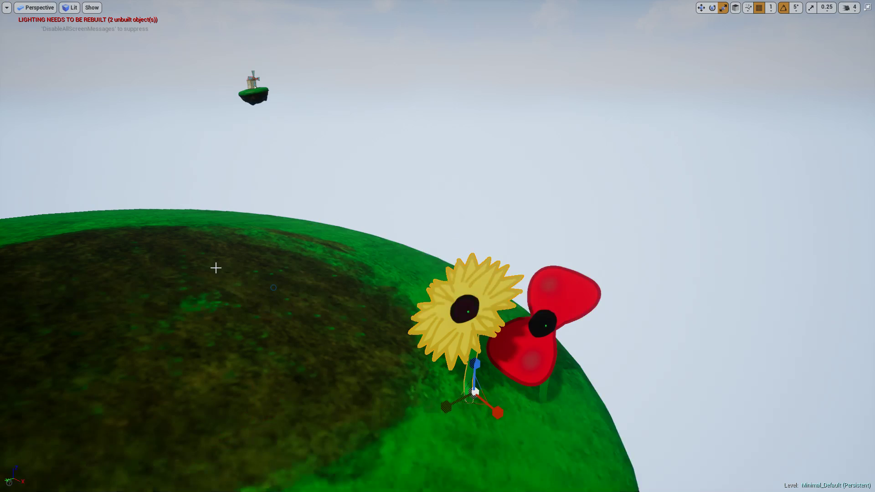
pyautogui.scroll(5, 245, 298)
pyautogui.scroll(-3, 273, 272)
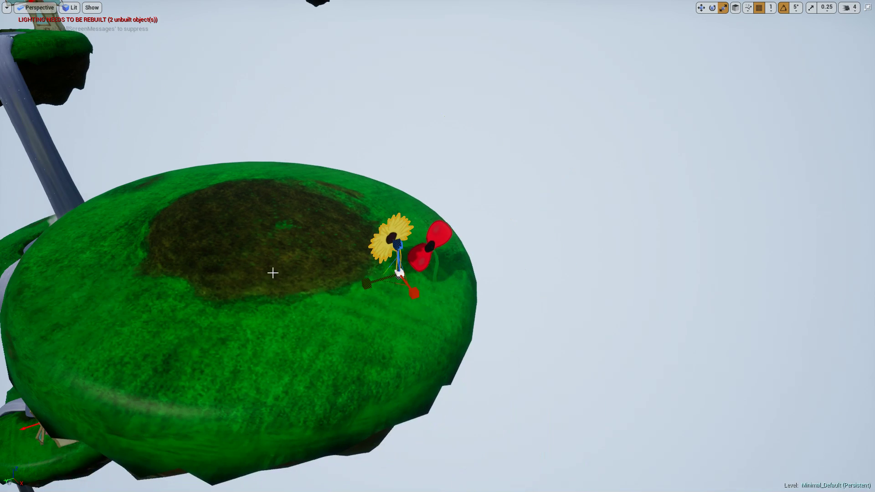
pyautogui.moveTo(337, 296); pyautogui.dragTo(157, 191, button='right')
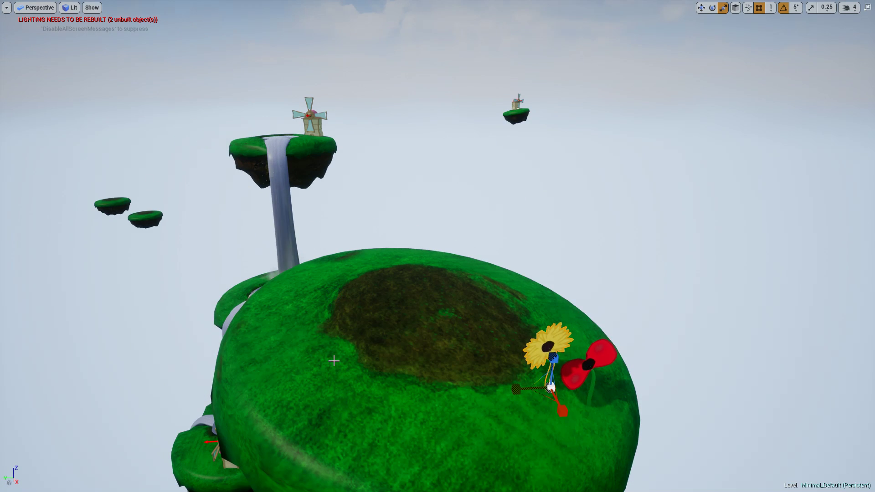
pyautogui.press('f')
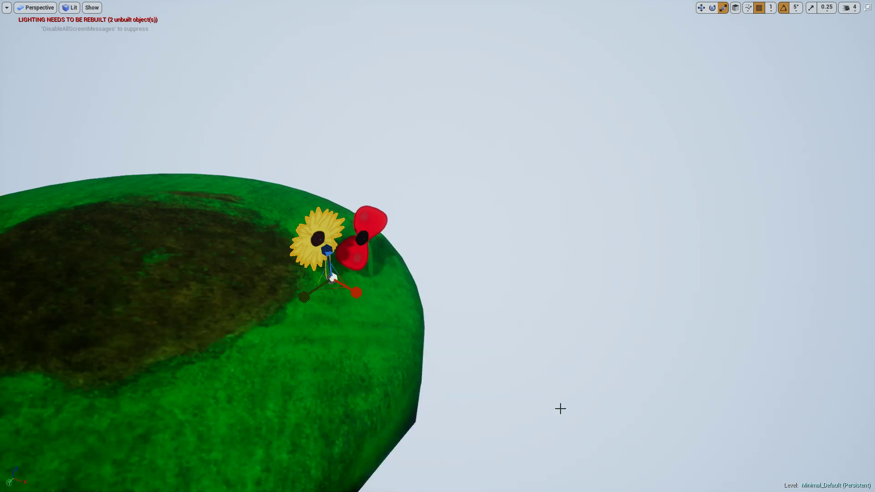